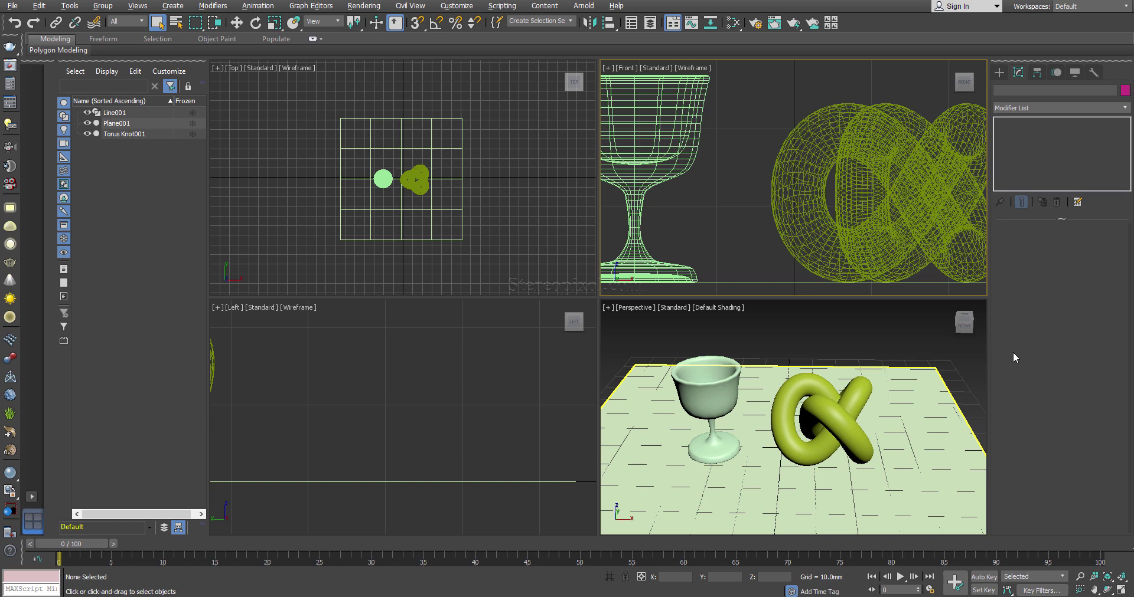
- Maximize the Perspective viewport and set the goblet's Lathe segments to 50
{"action": "left_click", "coordinate": [830, 355]}
{"action": "key", "text": "alt+w"}
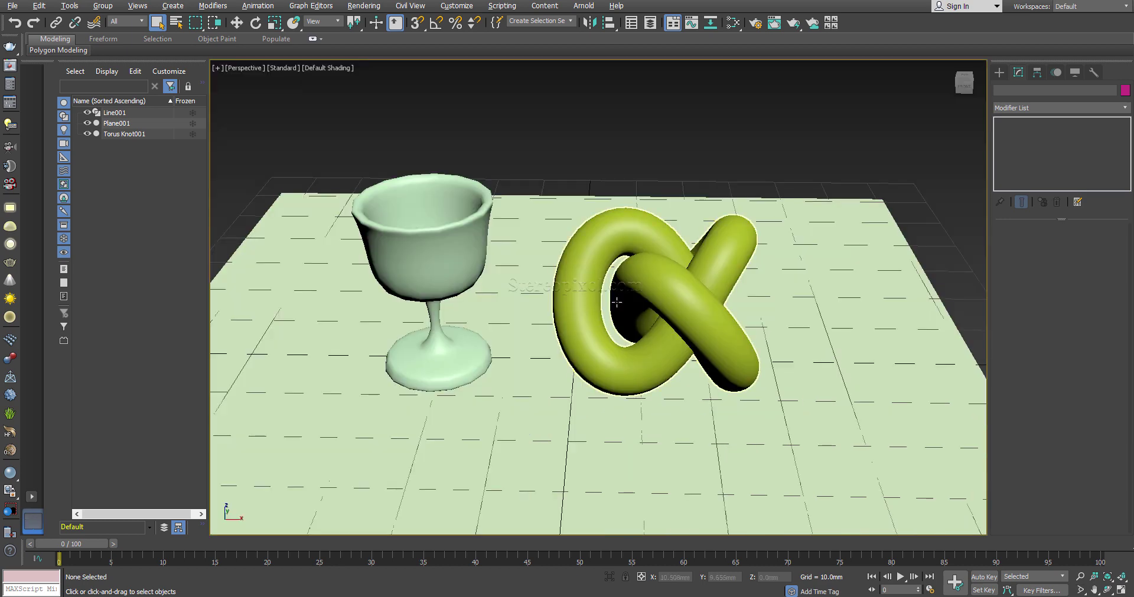
{"action": "left_click", "coordinate": [455, 252]}
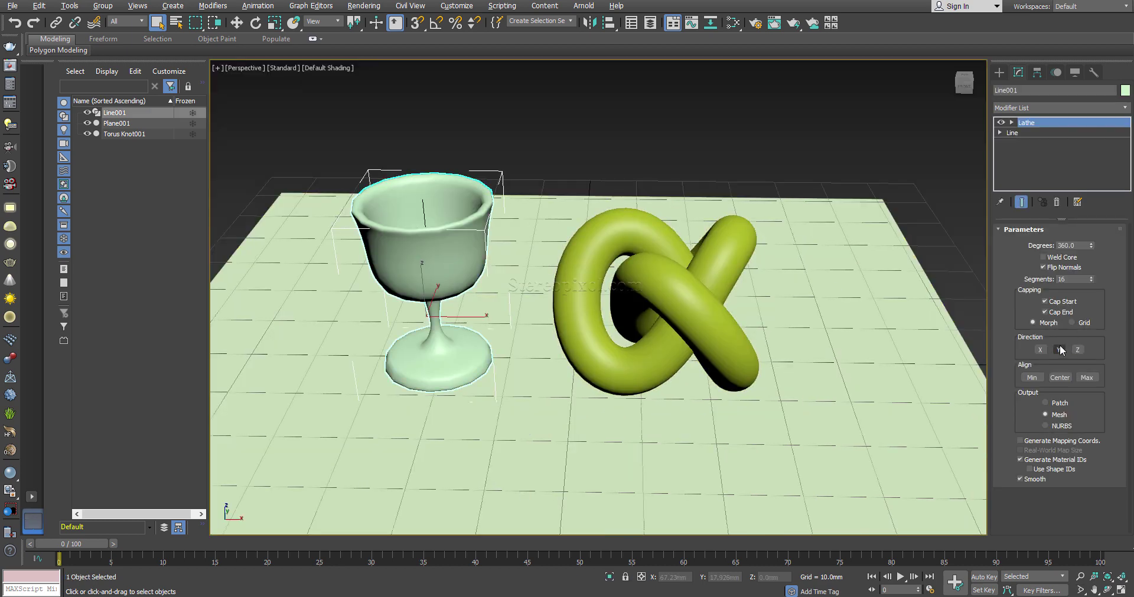
{"action": "left_click", "coordinate": [676, 282]}
{"action": "left_click", "coordinate": [465, 260]}
{"action": "type", "text": "0"}
{"action": "key", "text": "Return"}
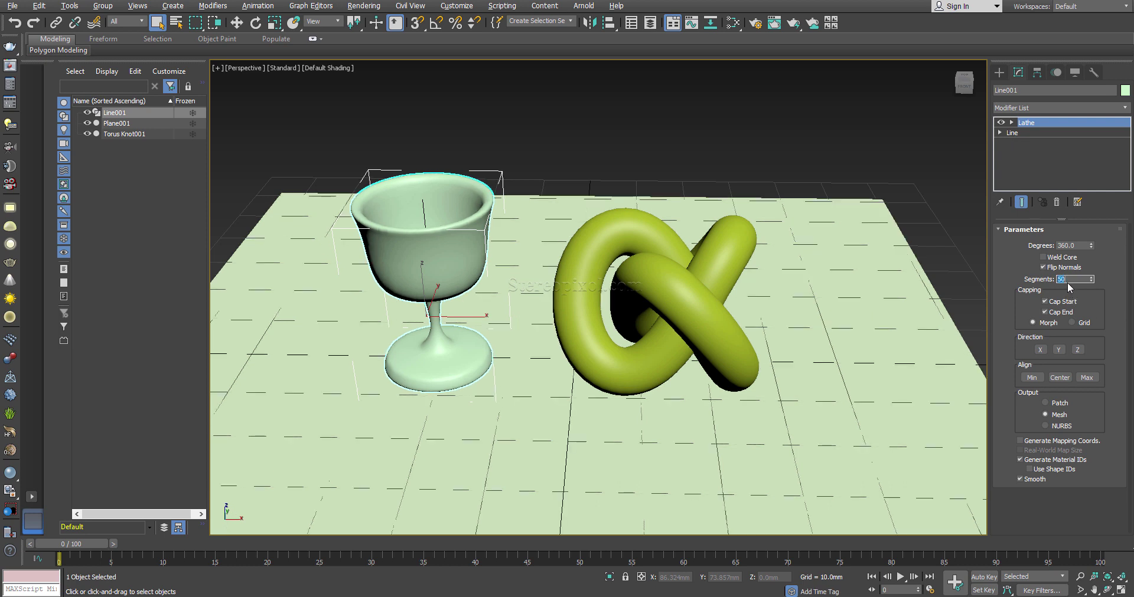
{"action": "left_click", "coordinate": [571, 286]}
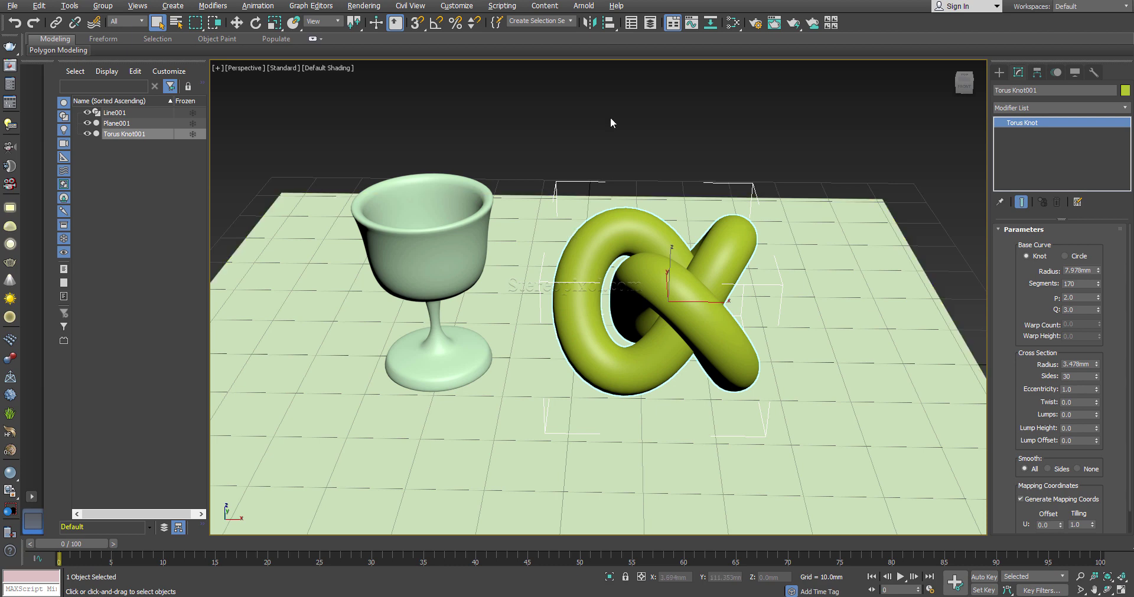
- Set the renderer to Arnold with ActiveShade Mode target, rendering Quad 4 - Perspective
{"action": "left_click", "coordinate": [756, 26]}
{"action": "left_click_drag", "start_coordinate": [753, 97], "coordinate": [568, 69]}
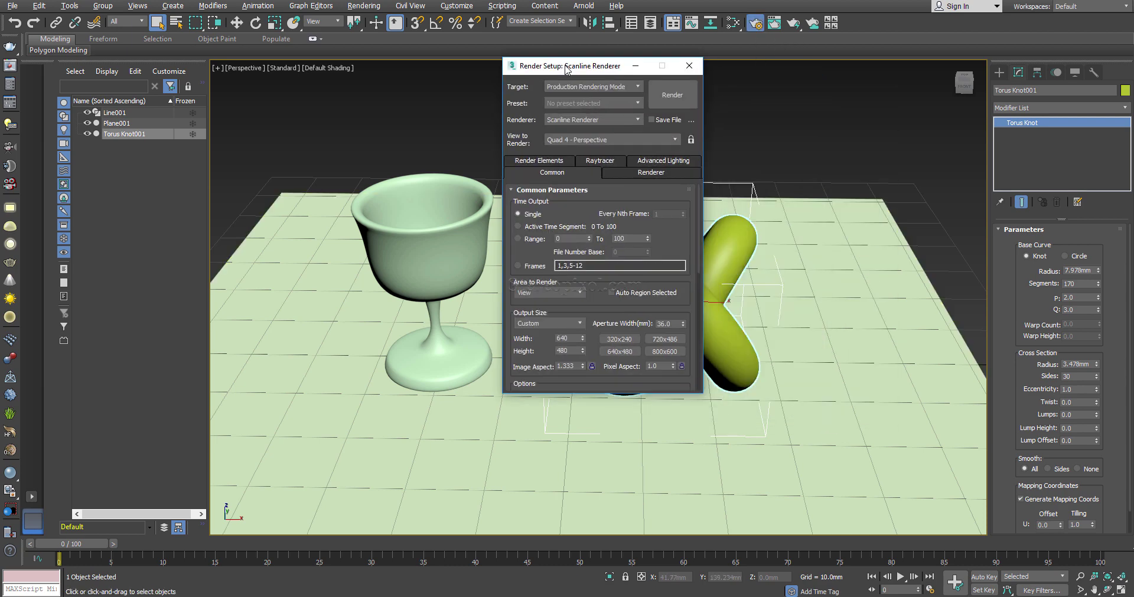
{"action": "left_click", "coordinate": [580, 120]}
{"action": "left_click", "coordinate": [571, 196]}
{"action": "left_click", "coordinate": [587, 87]}
{"action": "left_click", "coordinate": [586, 121]}
{"action": "left_click", "coordinate": [591, 140]}
{"action": "left_click", "coordinate": [581, 163]}
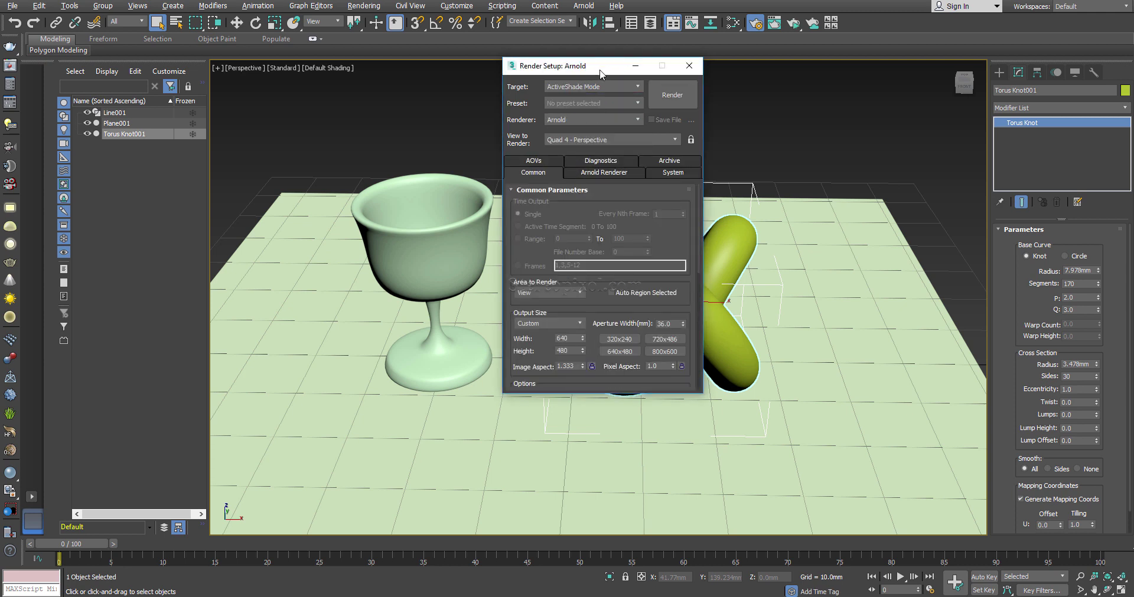
{"action": "left_click_drag", "start_coordinate": [599, 73], "coordinate": [732, 122]}
{"action": "left_click", "coordinate": [803, 119]}
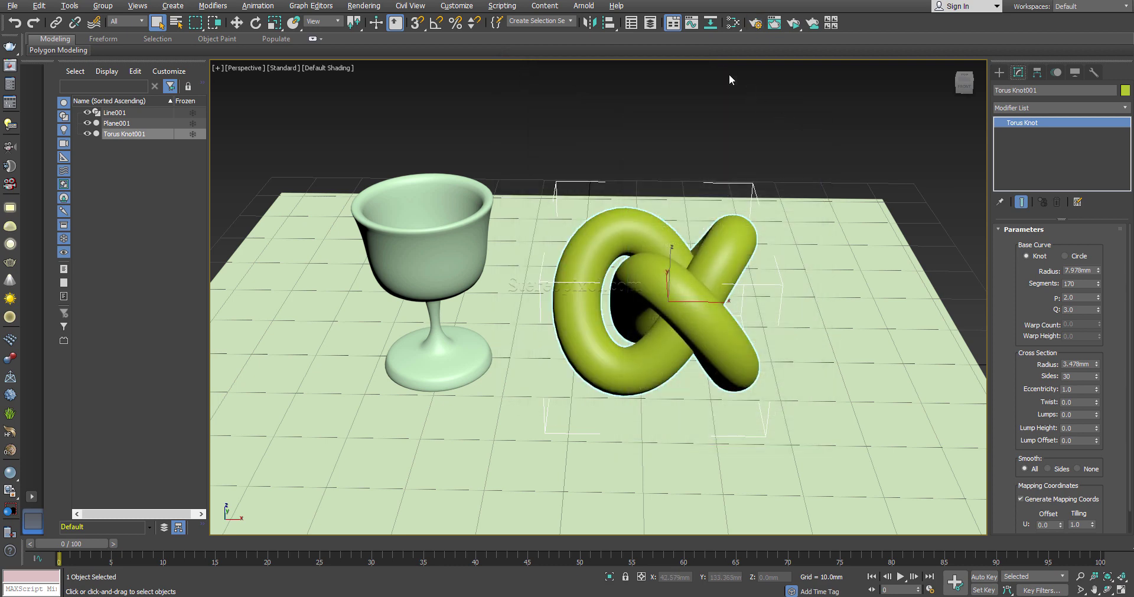
- Run a quick ActiveShade preview of the goblet and knot, then close it
{"action": "left_click", "coordinate": [792, 23]}
{"action": "left_click_drag", "start_coordinate": [273, 123], "coordinate": [811, 127]}
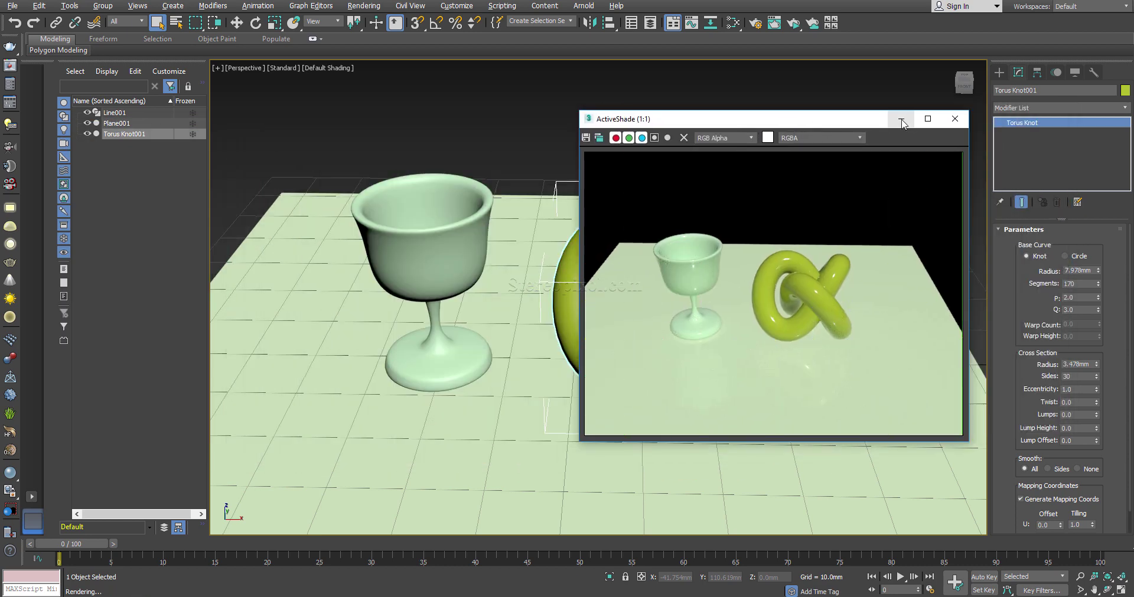
{"action": "left_click", "coordinate": [955, 118]}
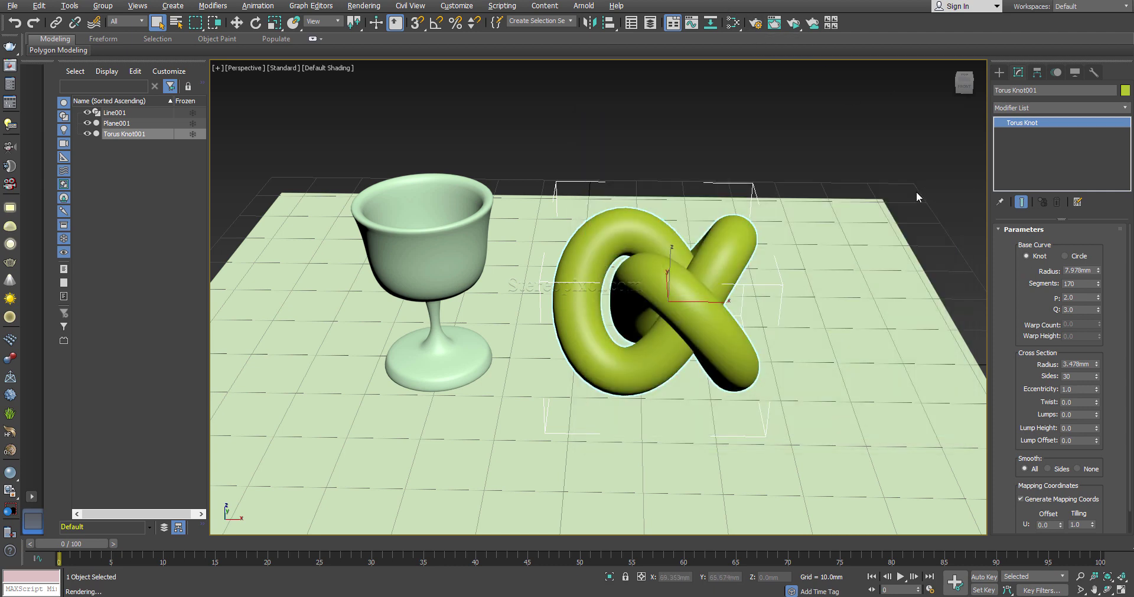
- Switch from the maximized Perspective view to a maximized Front viewport
{"action": "key", "text": "alt+w"}
{"action": "right_click", "coordinate": [895, 195]}
{"action": "key", "text": "alt+w"}
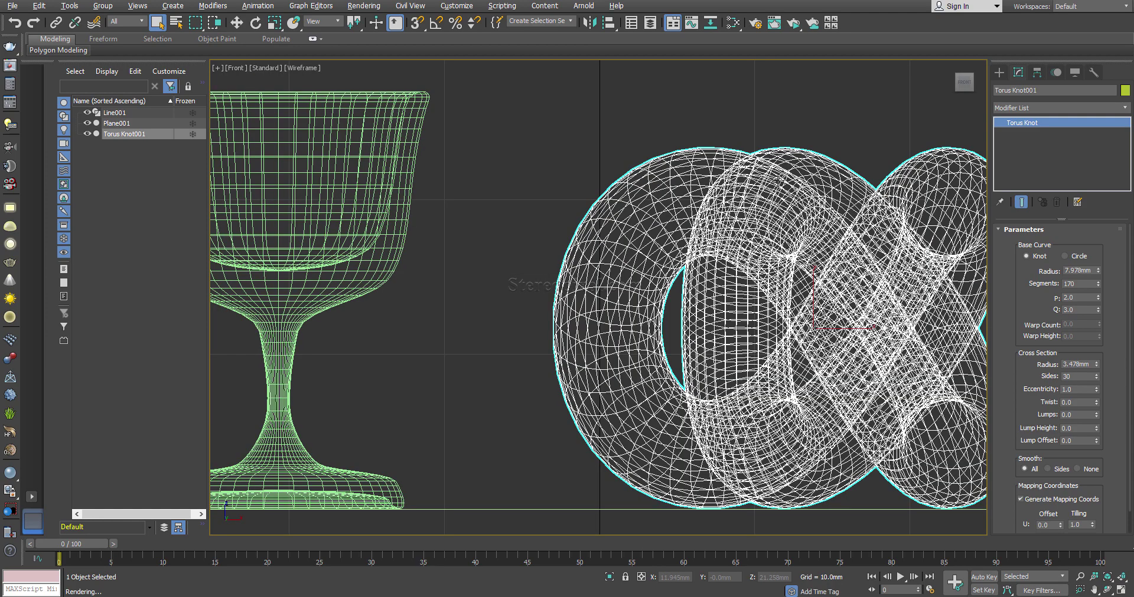
{"action": "scroll", "coordinate": [772, 182], "scroll_direction": "down", "scroll_amount": 5}
- Create a targeted Arnold Light high at upper right, aimed down at the objects
{"action": "left_click", "coordinate": [999, 72]}
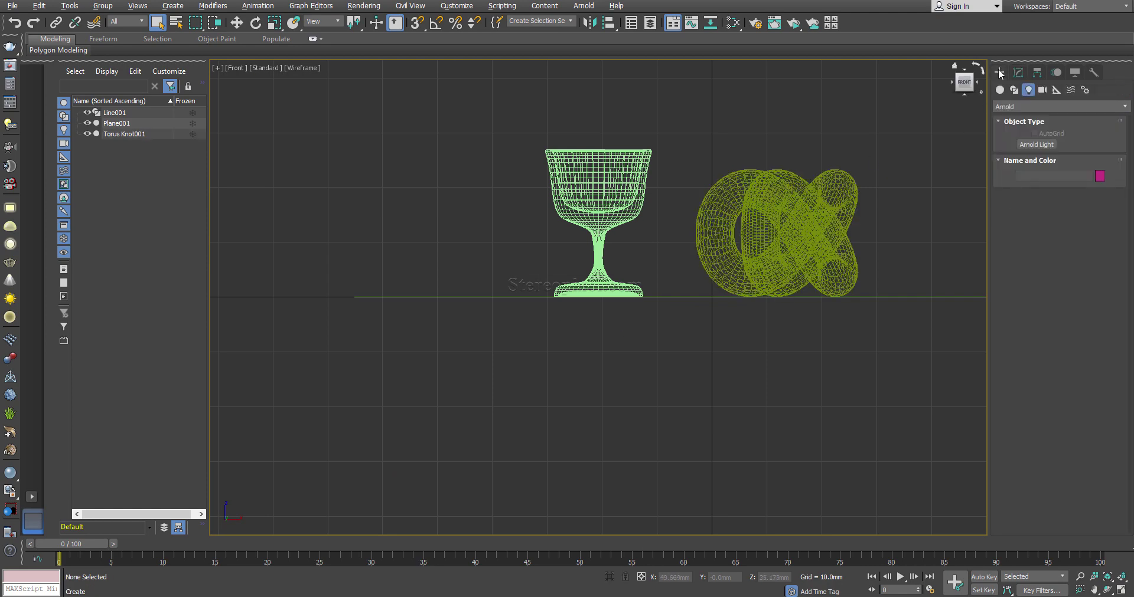
{"action": "left_click", "coordinate": [1038, 143]}
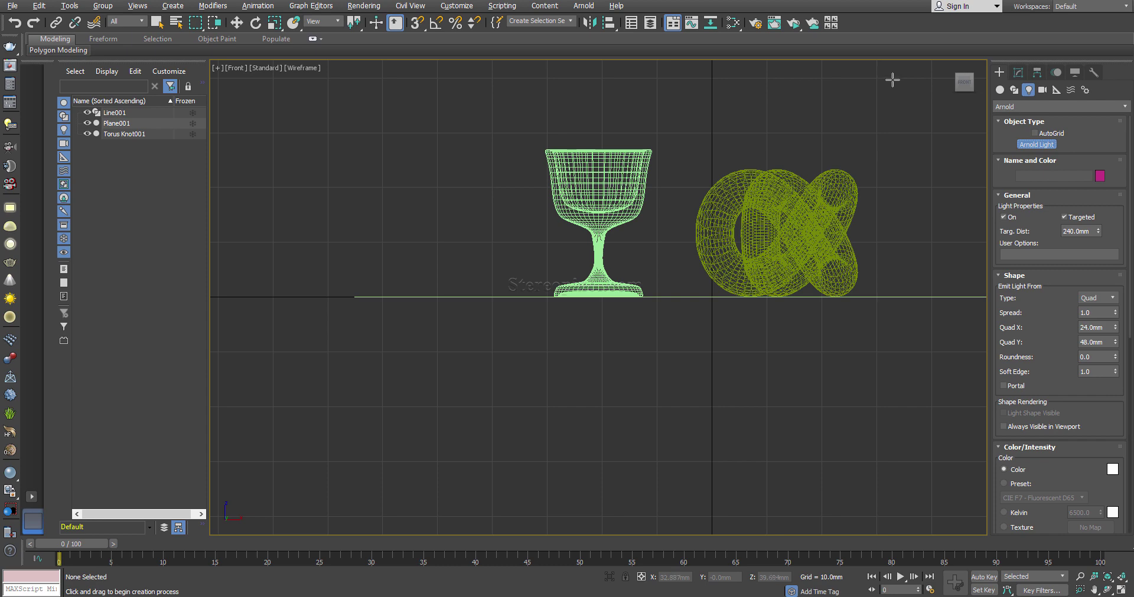
{"action": "left_click_drag", "start_coordinate": [892, 80], "coordinate": [535, 379]}
{"action": "right_click", "coordinate": [745, 220]}
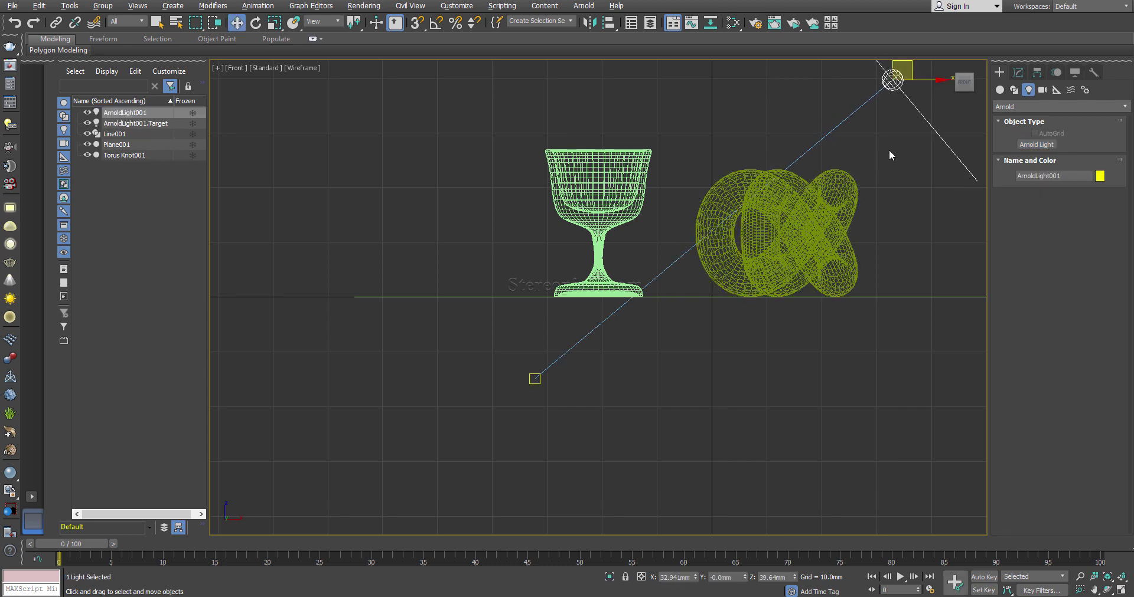
{"action": "middle_click_drag", "start_coordinate": [890, 155], "coordinate": [779, 324]}
{"action": "left_click_drag", "start_coordinate": [805, 245], "coordinate": [893, 47]}
- Restore four viewports and start a live ActiveShade render of the Perspective view
{"action": "key", "text": "alt+w"}
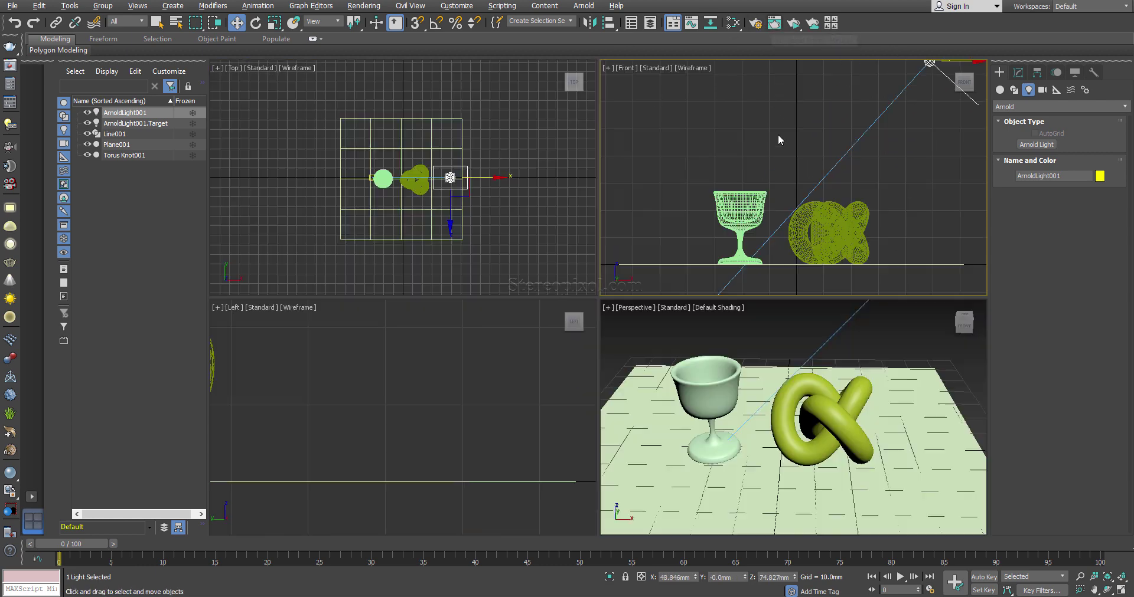
{"action": "right_click", "coordinate": [766, 384]}
{"action": "left_click", "coordinate": [793, 22]}
{"action": "left_click_drag", "start_coordinate": [829, 124], "coordinate": [404, 96]}
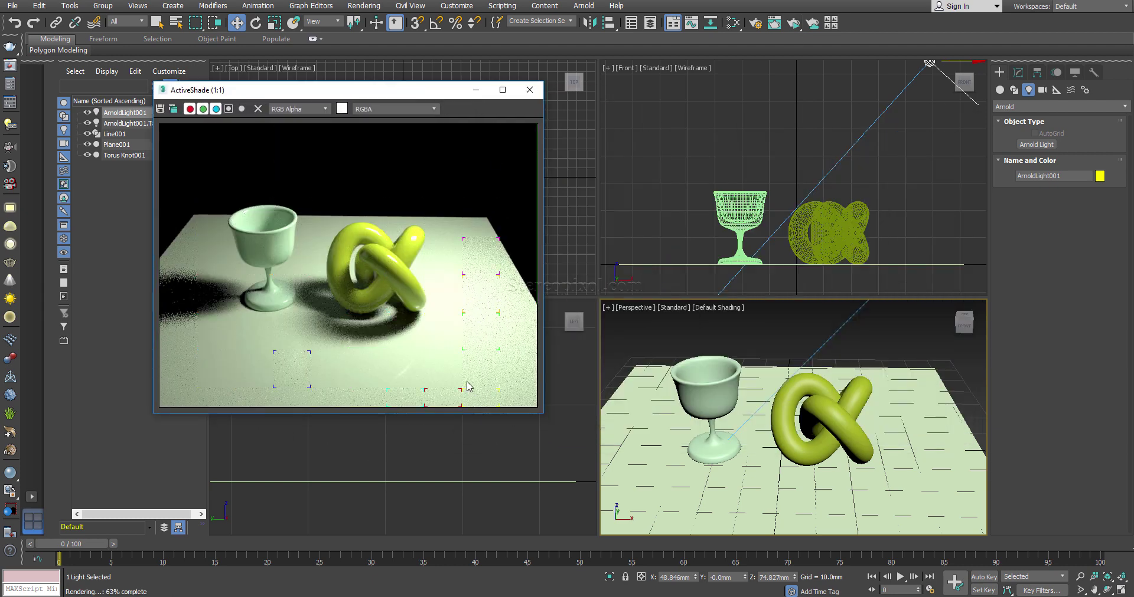
- Move the Arnold light in the Front view until the objects cast shadows on the plane
{"action": "scroll", "coordinate": [874, 210], "scroll_direction": "down", "scroll_amount": 3}
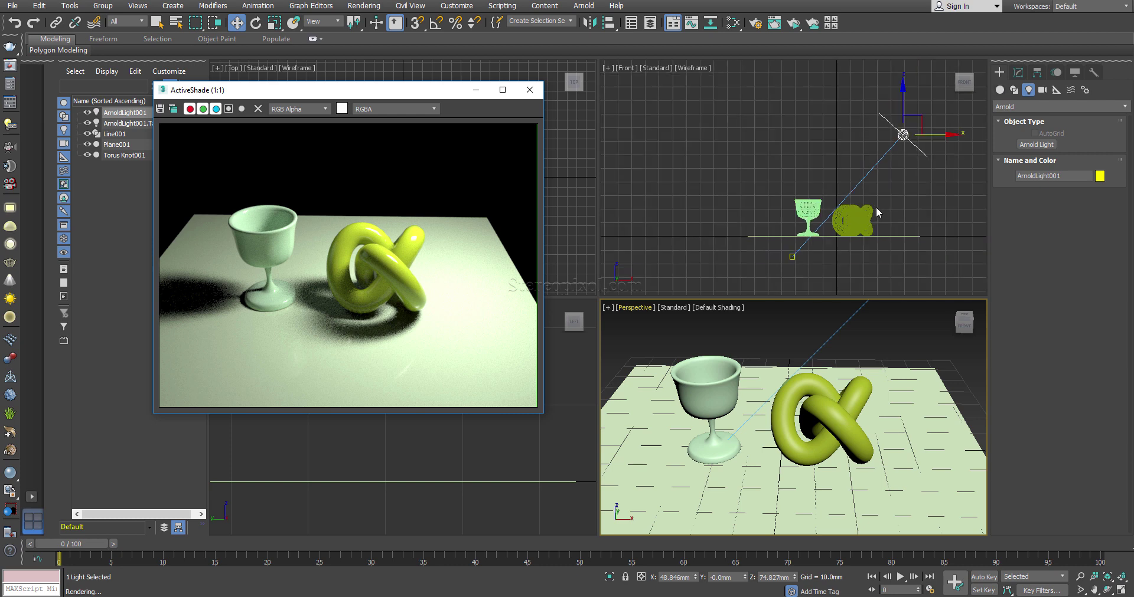
{"action": "left_click_drag", "start_coordinate": [910, 126], "coordinate": [975, 79]}
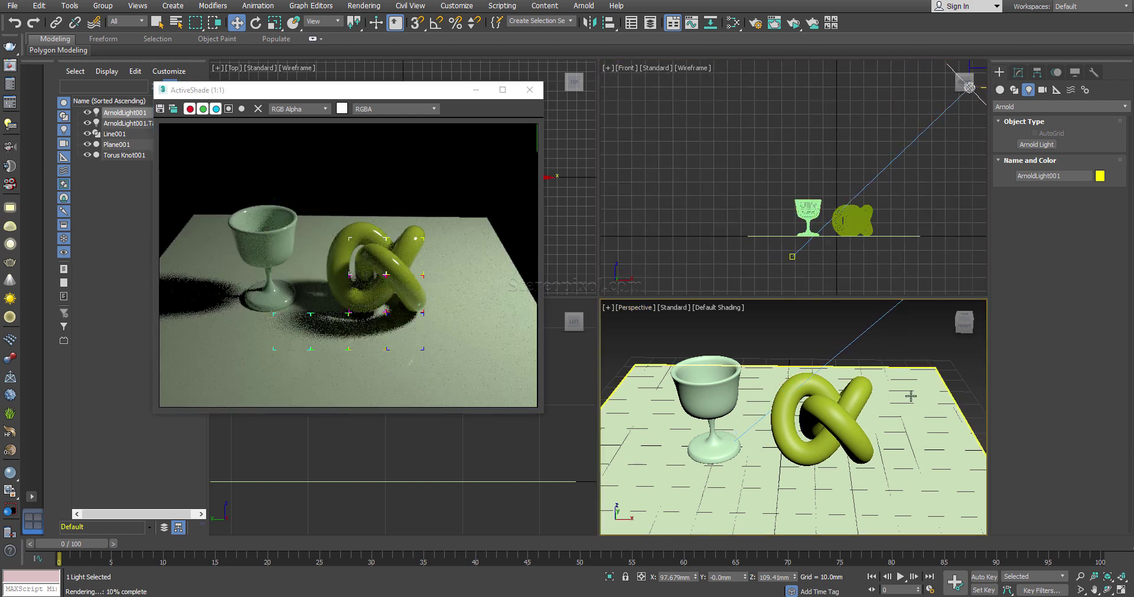
{"action": "scroll", "coordinate": [879, 219], "scroll_direction": "down", "scroll_amount": 2}
{"action": "middle_click_drag", "start_coordinate": [927, 186], "coordinate": [820, 211]}
{"action": "left_click_drag", "start_coordinate": [851, 138], "coordinate": [824, 159]}
{"action": "right_click", "coordinate": [628, 353]}
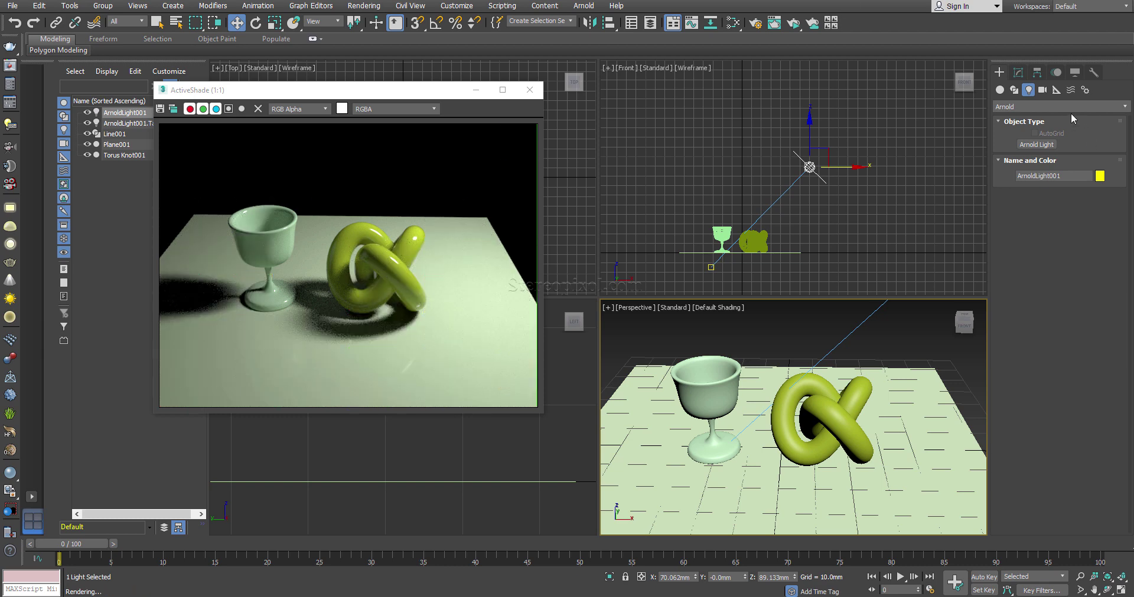
{"action": "left_click", "coordinate": [1017, 72]}
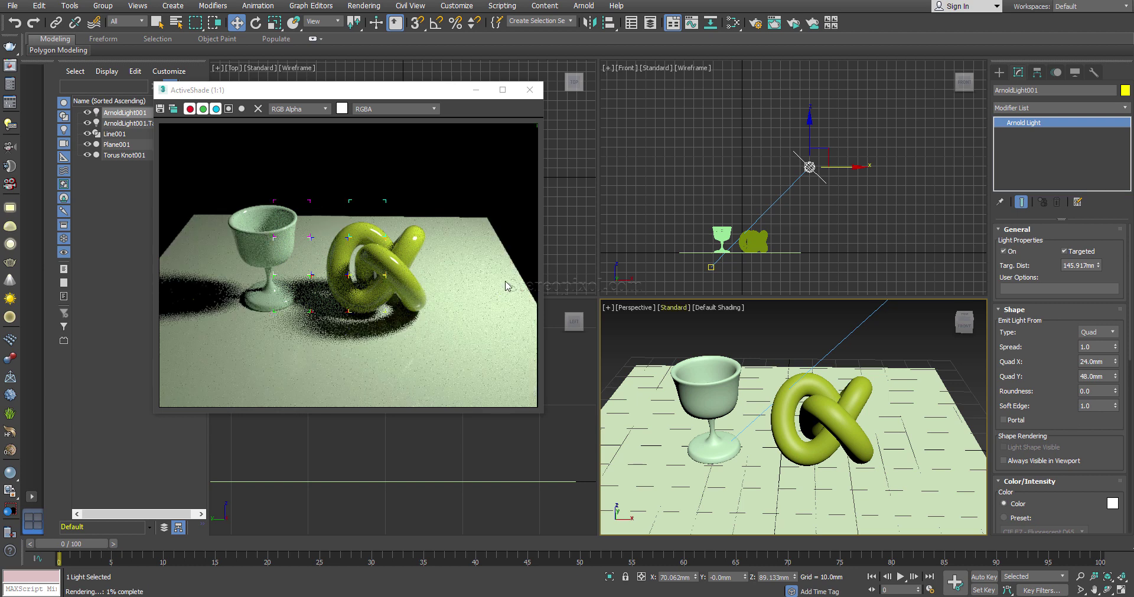
{"action": "left_click_drag", "start_coordinate": [401, 96], "coordinate": [455, 137]}
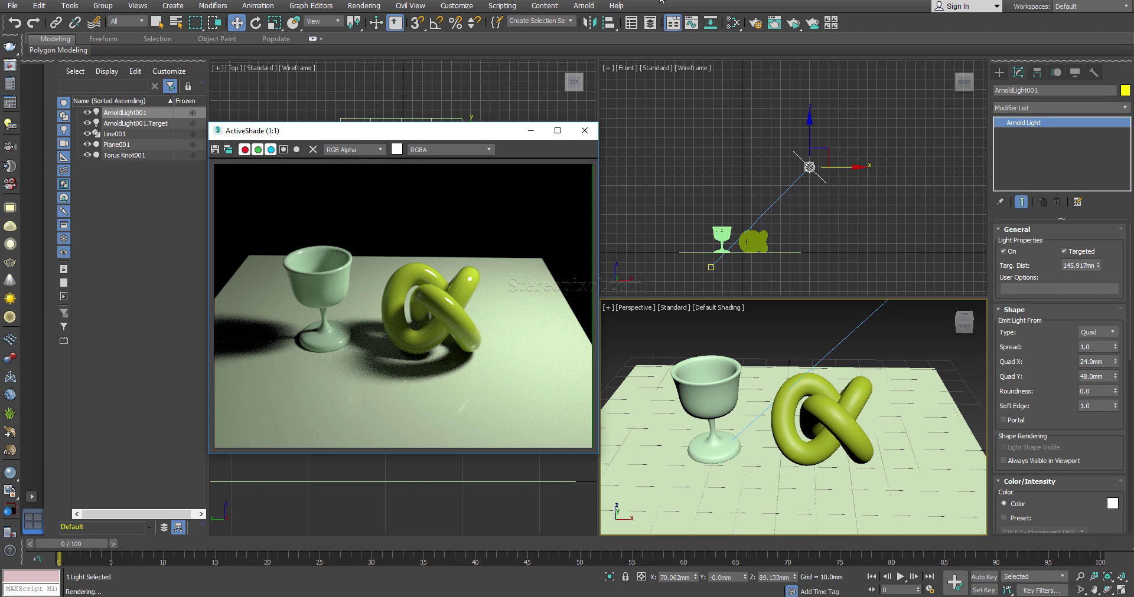
- Open the Slate Material Editor with M and add an Arnold Standard Surface node, Material #2
{"action": "left_click", "coordinate": [733, 23]}
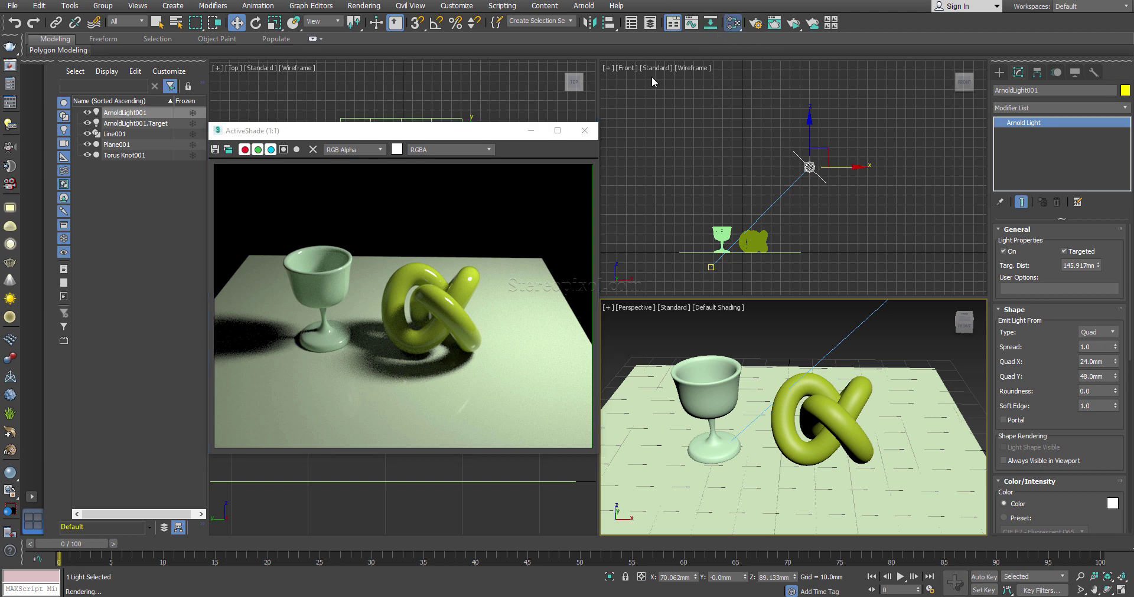
{"action": "key", "text": "m"}
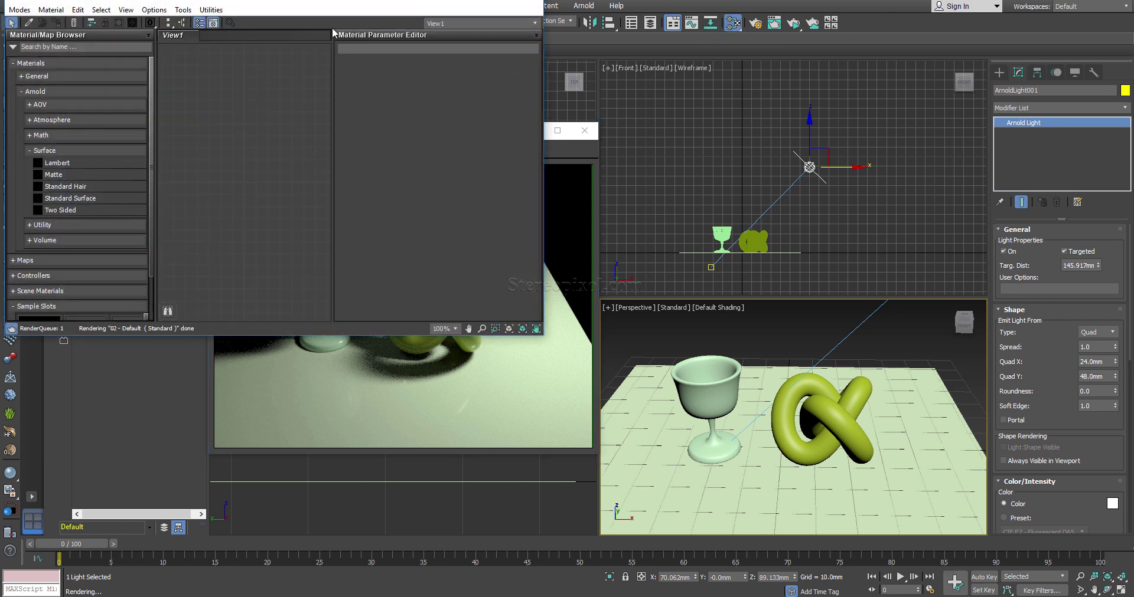
{"action": "left_click_drag", "start_coordinate": [316, 3], "coordinate": [515, 144]}
{"action": "left_click", "coordinate": [156, 149]}
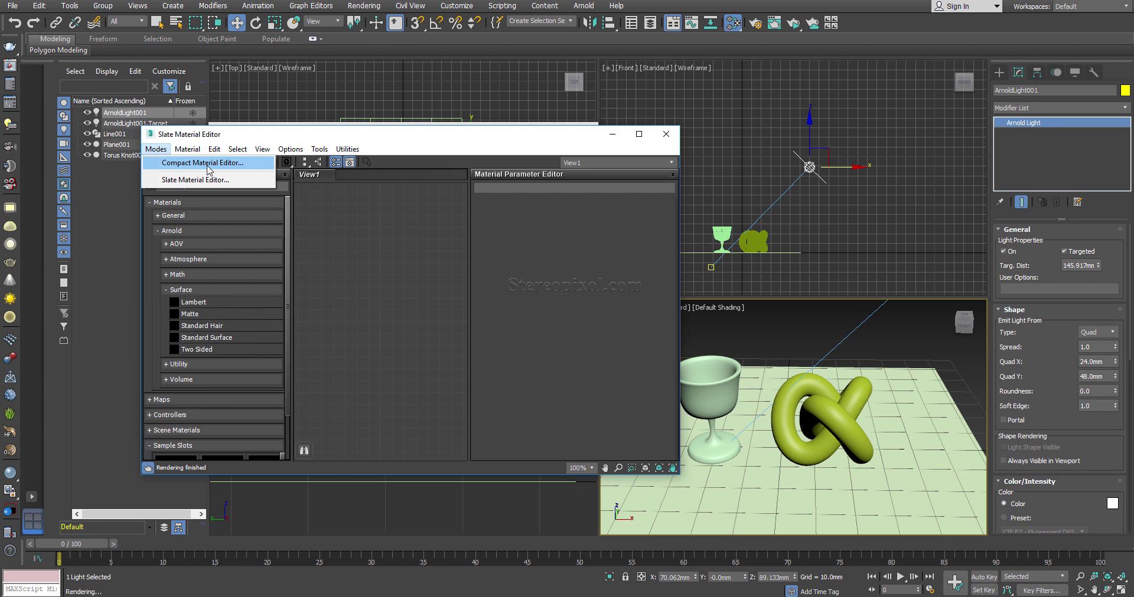
{"action": "left_click_drag", "start_coordinate": [449, 139], "coordinate": [856, 124]}
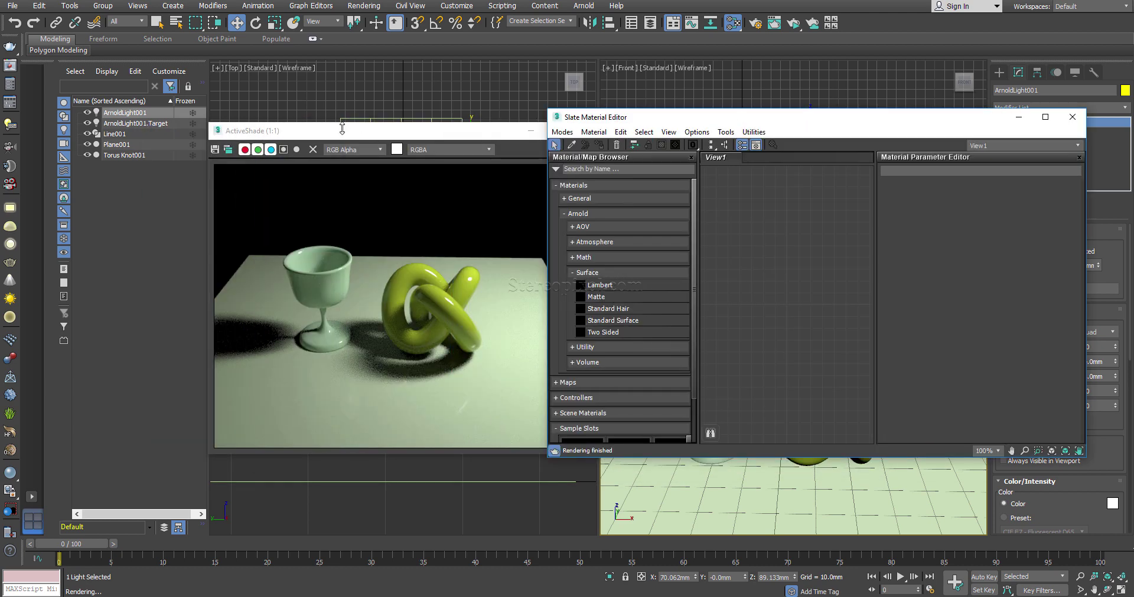
{"action": "left_click_drag", "start_coordinate": [424, 134], "coordinate": [308, 173]}
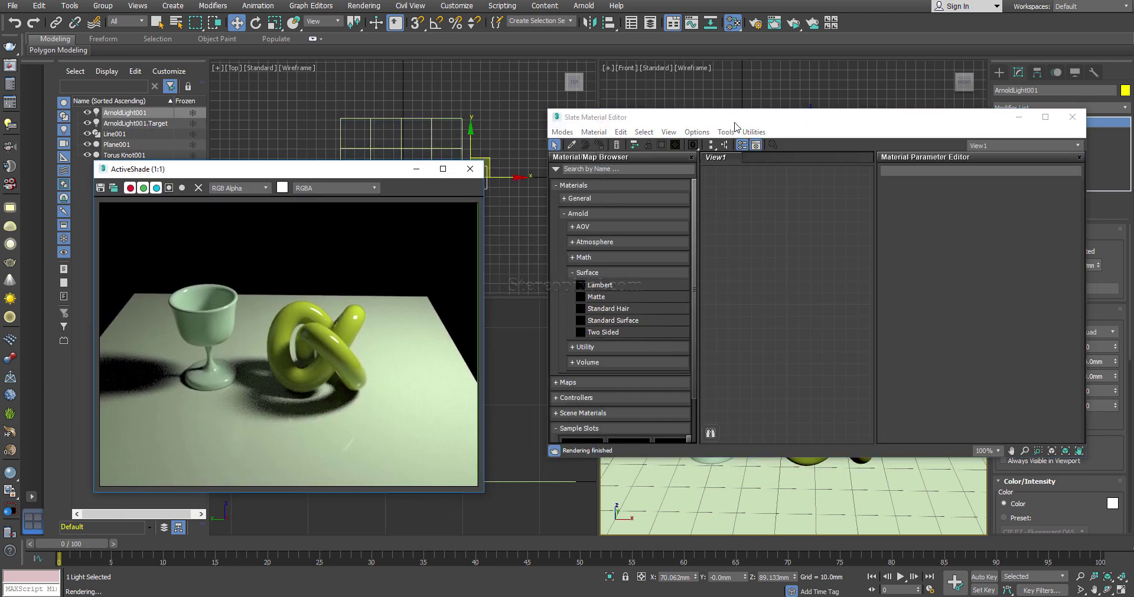
{"action": "left_click_drag", "start_coordinate": [736, 122], "coordinate": [702, 71]}
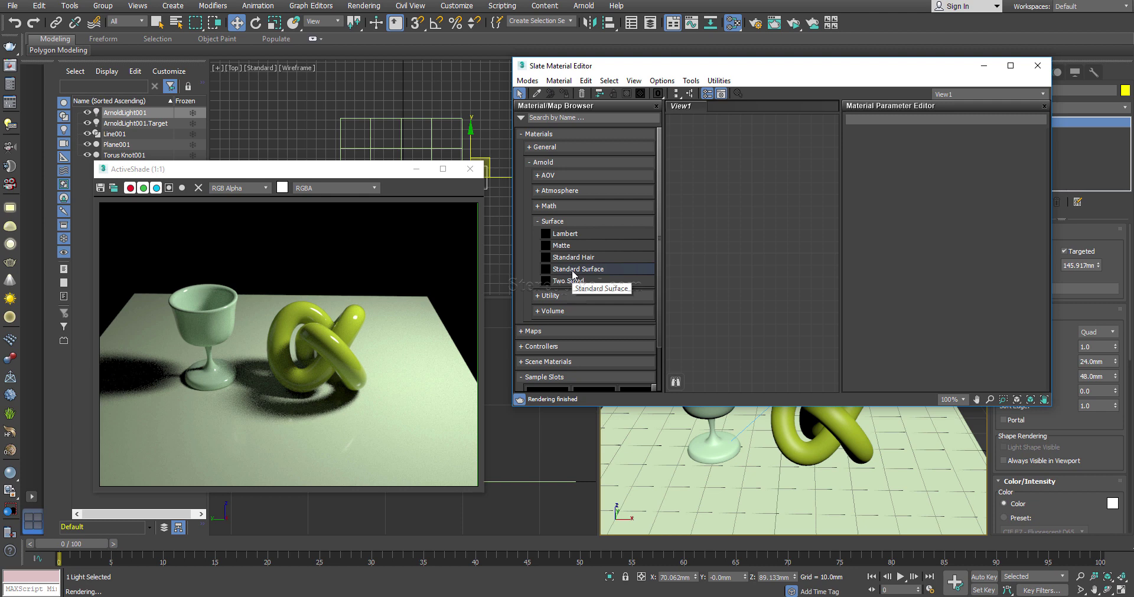
{"action": "left_click_drag", "start_coordinate": [572, 273], "coordinate": [765, 134]}
- Assign Material #2 to Torus Knot001
{"action": "left_click_drag", "start_coordinate": [862, 65], "coordinate": [503, 43]}
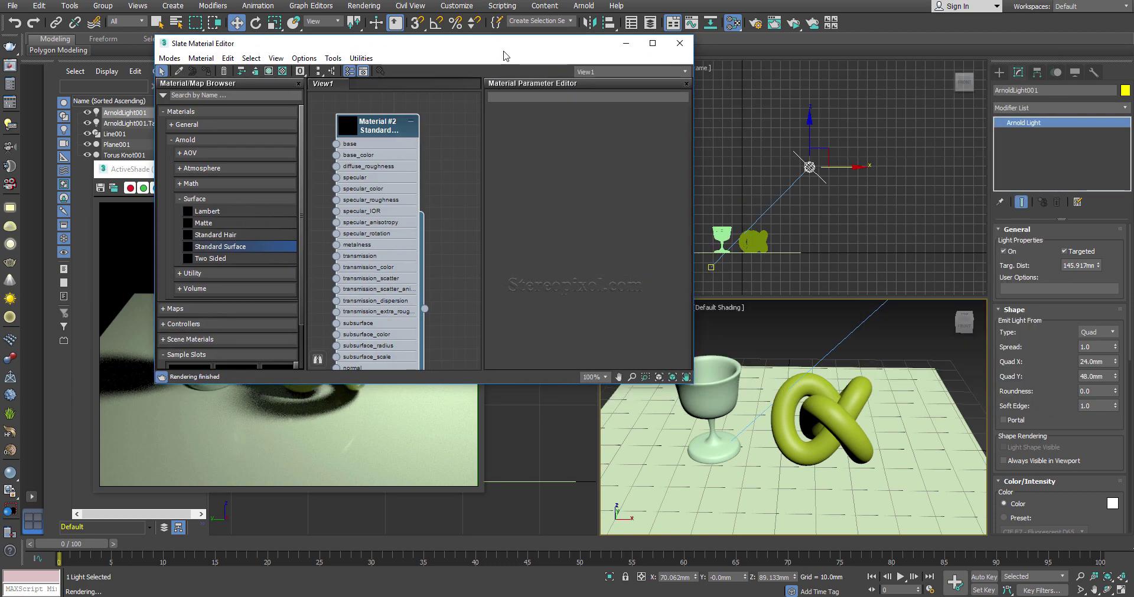
{"action": "left_click", "coordinate": [707, 401]}
{"action": "left_click", "coordinate": [823, 424]}
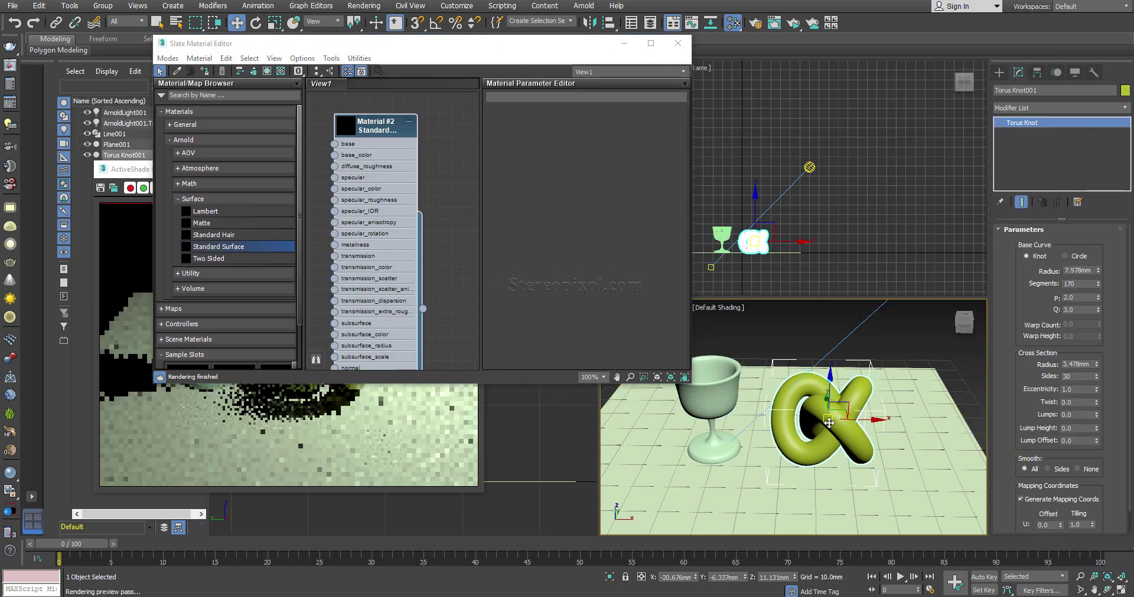
{"action": "right_click", "coordinate": [382, 127]}
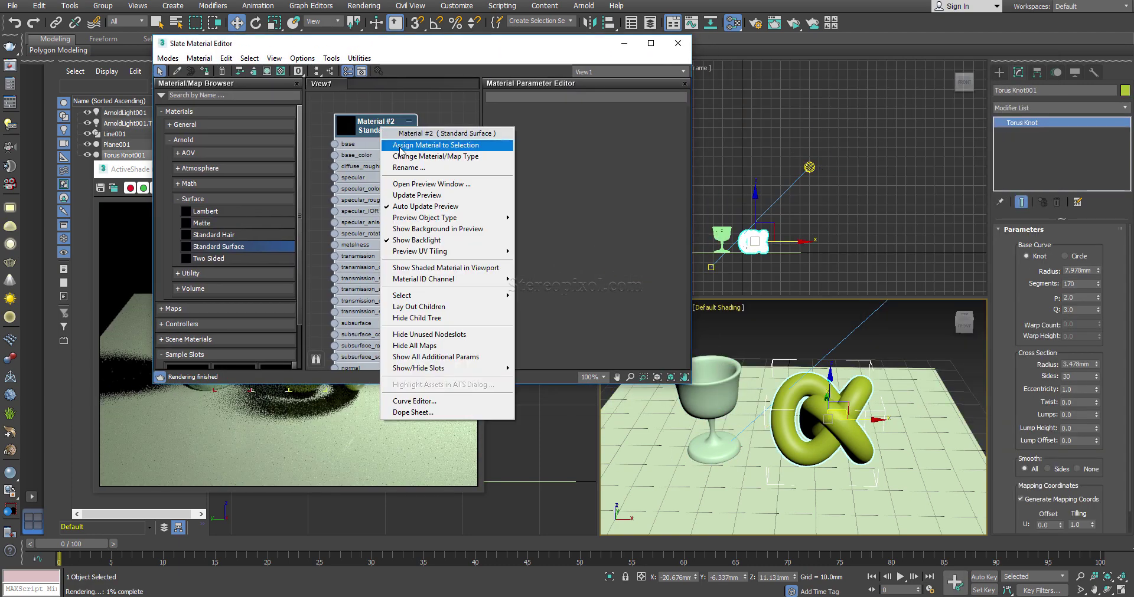
{"action": "left_click", "coordinate": [403, 145]}
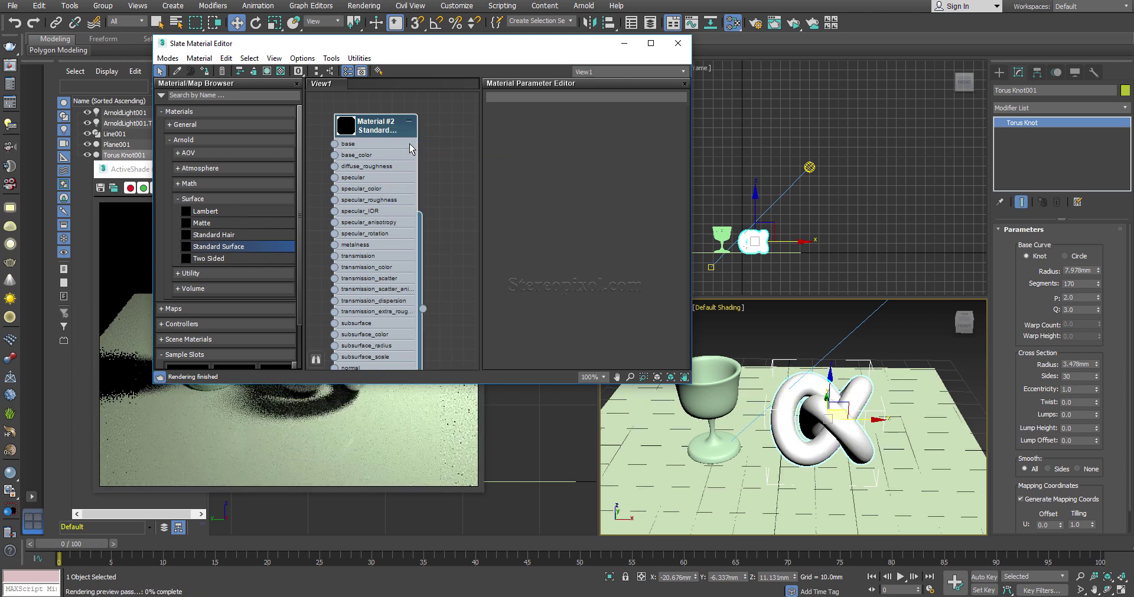
- Assign Material #2 to the goblet, Line001, and restore the ActiveShade window
{"action": "left_click", "coordinate": [709, 385]}
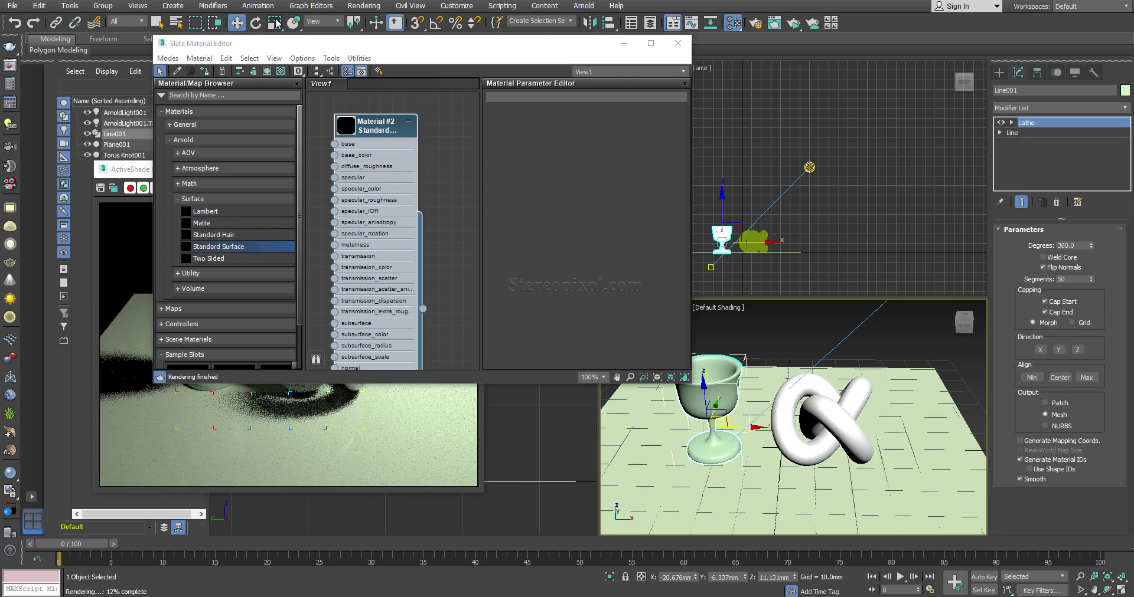
{"action": "right_click", "coordinate": [390, 132]}
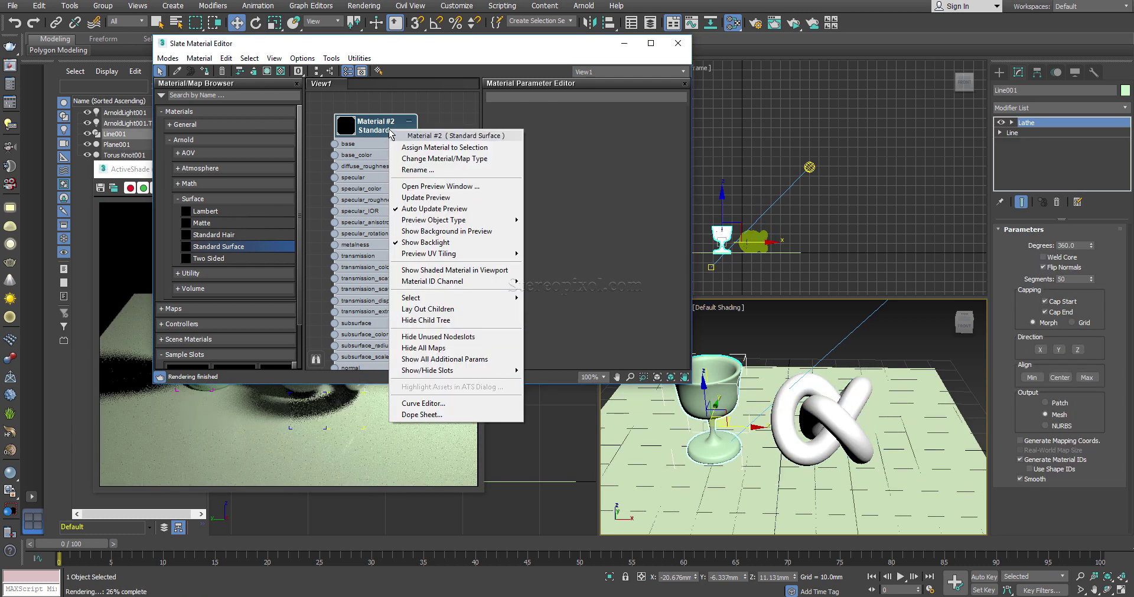
{"action": "left_click", "coordinate": [408, 153]}
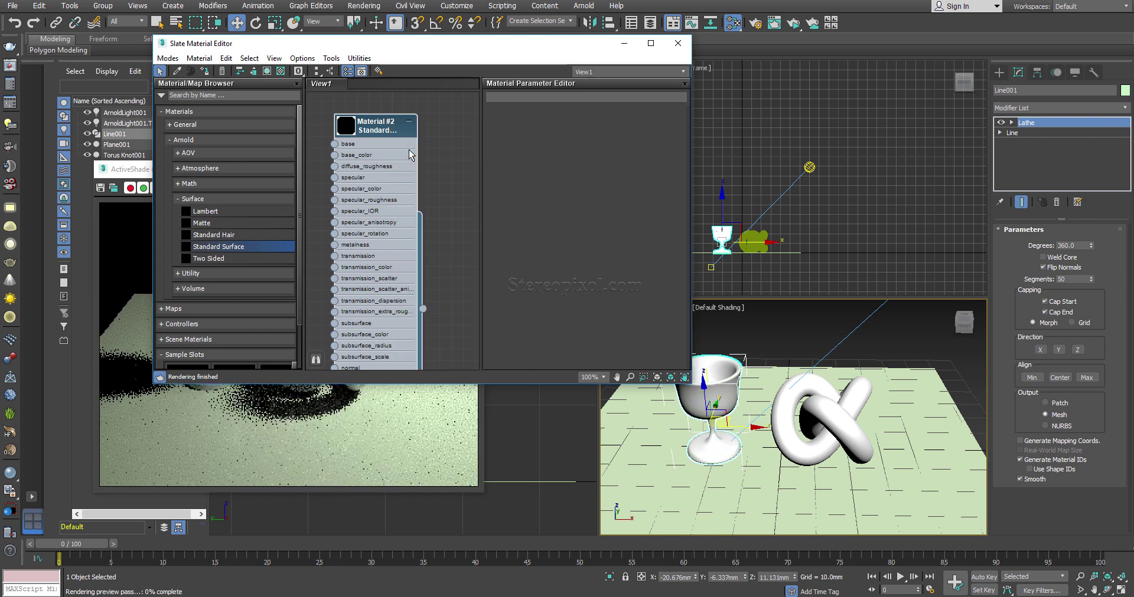
{"action": "left_click", "coordinate": [623, 43]}
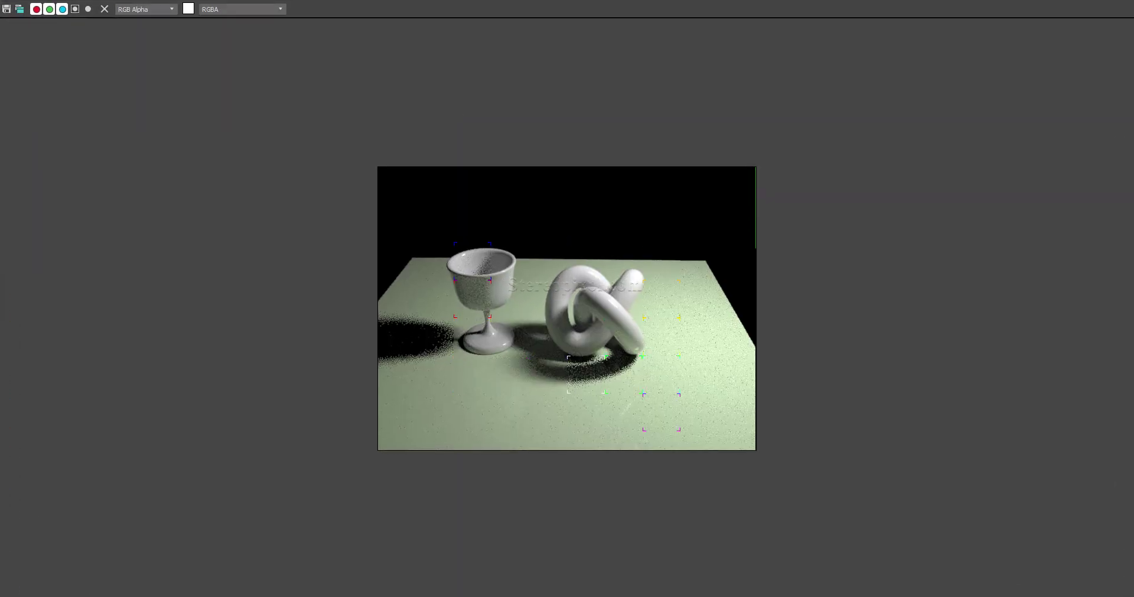
{"action": "left_click_drag", "start_coordinate": [552, 7], "coordinate": [334, 73]}
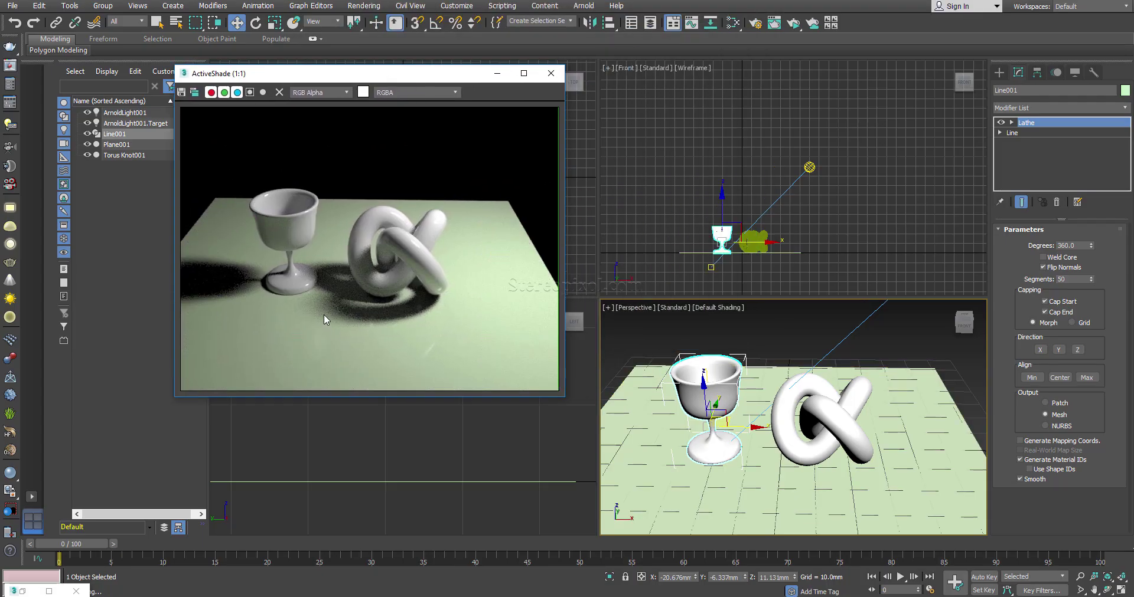
{"action": "left_click", "coordinate": [22, 591]}
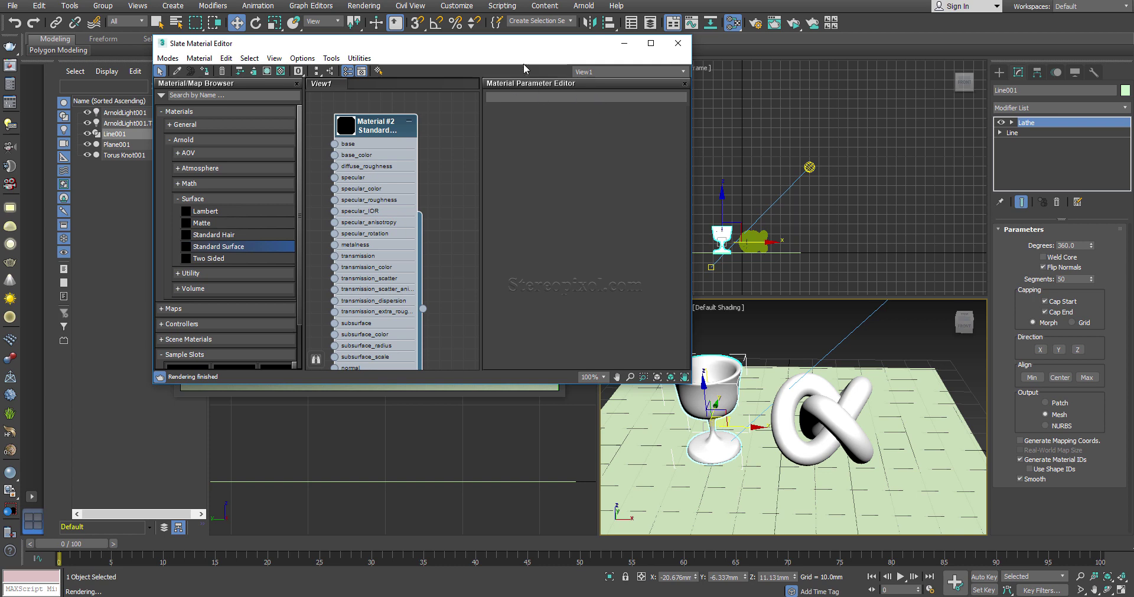
{"action": "left_click_drag", "start_coordinate": [472, 43], "coordinate": [902, 87]}
- Place ActiveShade and the Slate editor side by side and open Material #2's parameters
{"action": "left_click_drag", "start_coordinate": [427, 87], "coordinate": [313, 109]}
{"action": "left_click_drag", "start_coordinate": [810, 92], "coordinate": [717, 86]}
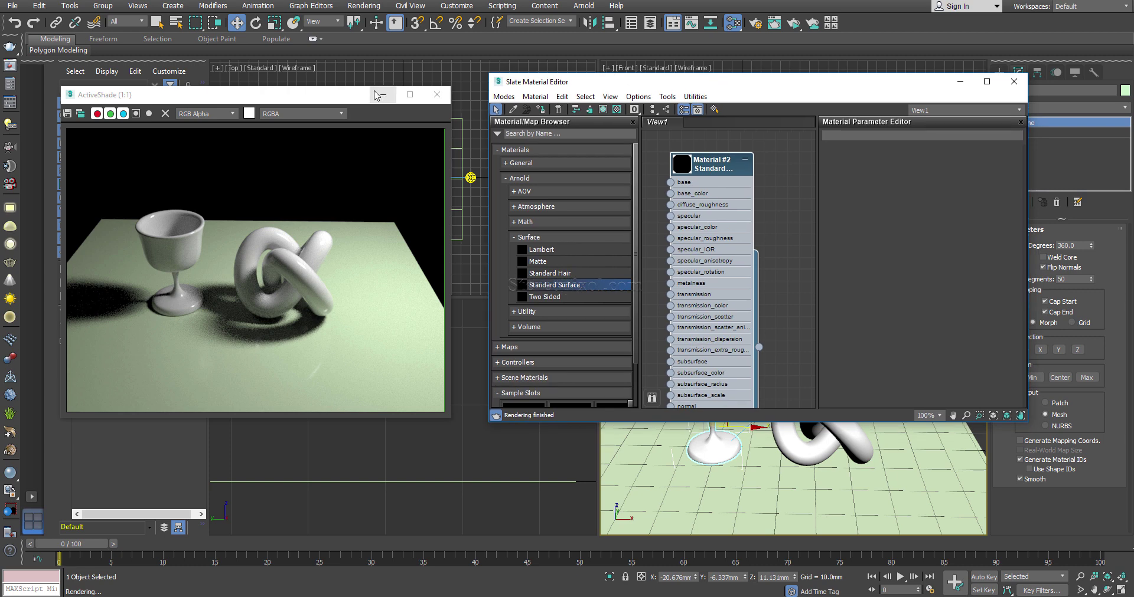
{"action": "left_click_drag", "start_coordinate": [312, 97], "coordinate": [340, 100]}
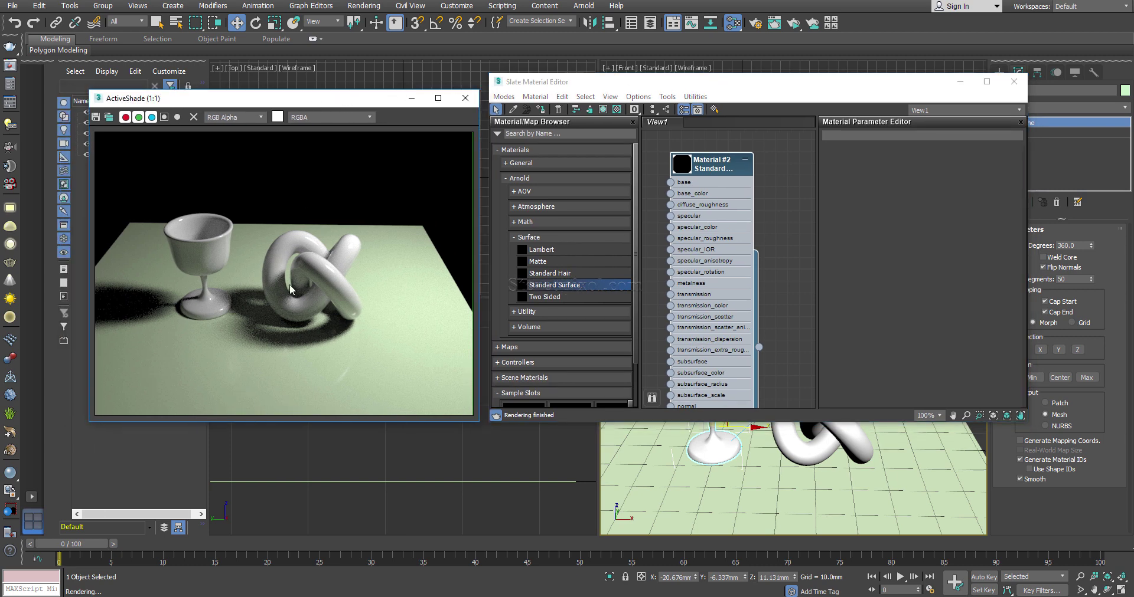
{"action": "double_click", "coordinate": [714, 171]}
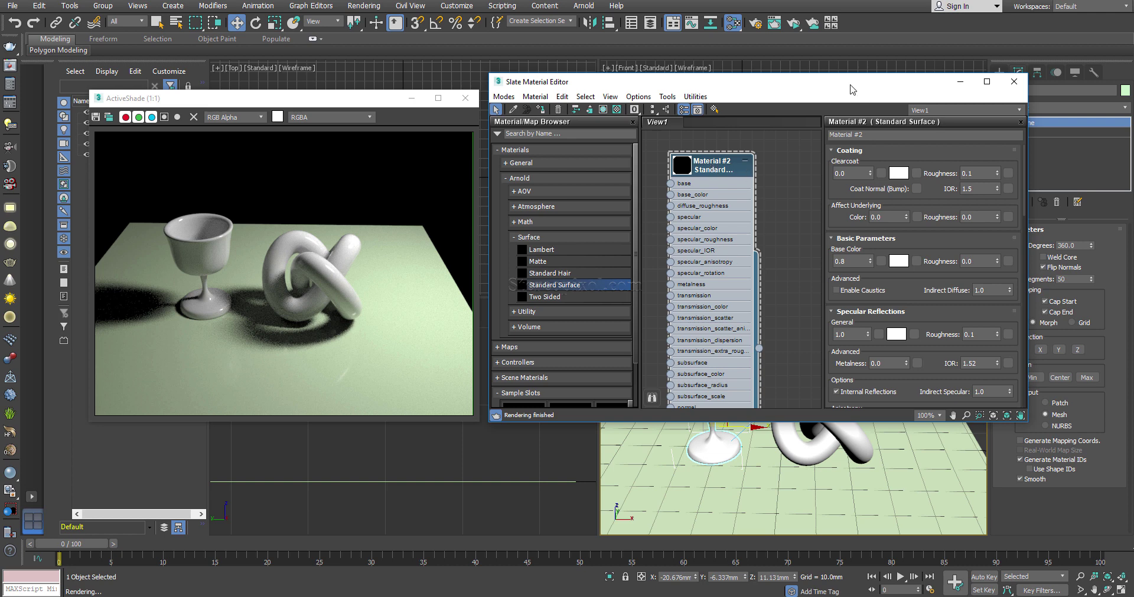
{"action": "left_click_drag", "start_coordinate": [852, 89], "coordinate": [796, 78]}
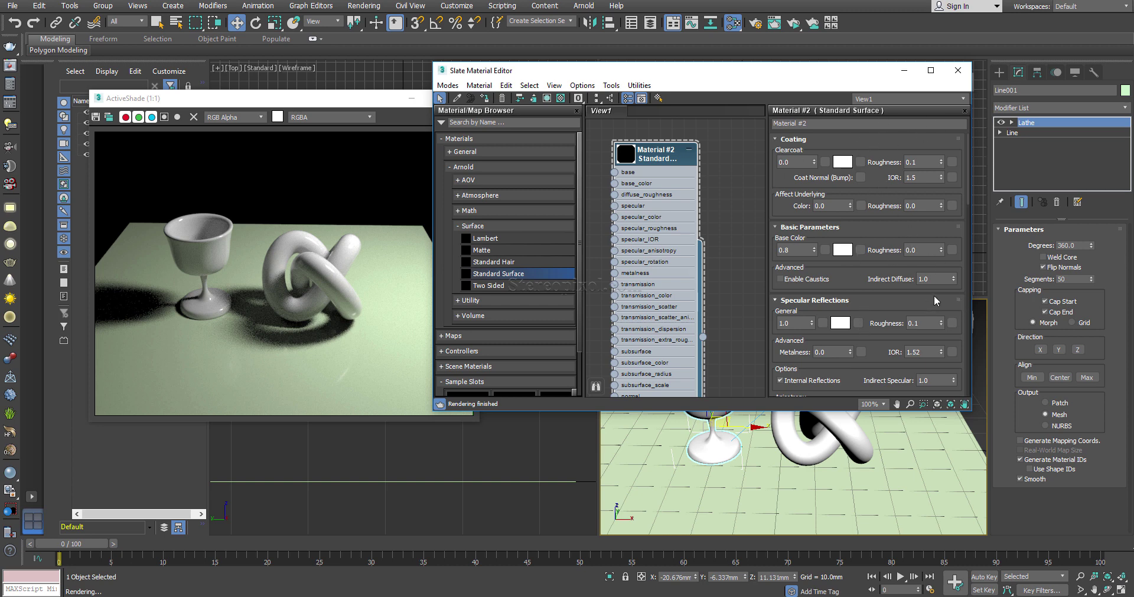
{"action": "scroll", "coordinate": [936, 300], "scroll_direction": "down", "scroll_amount": 1}
{"action": "scroll", "coordinate": [935, 300], "scroll_direction": "up", "scroll_amount": 1}
- Rename the Material #2 node to 'Glass'
{"action": "right_click", "coordinate": [665, 157]}
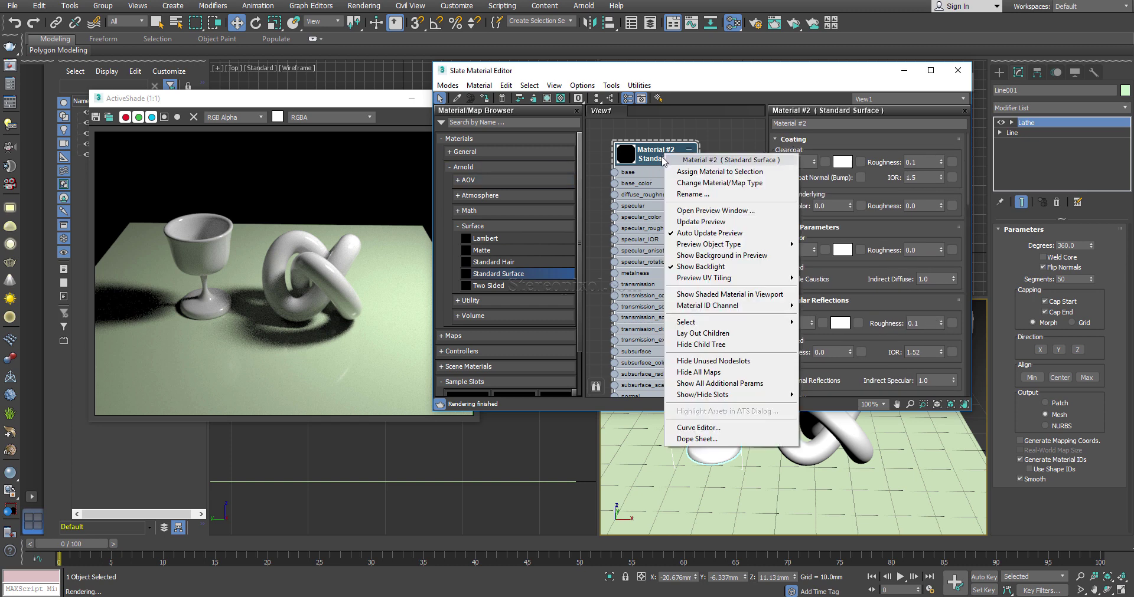
{"action": "left_click", "coordinate": [778, 124]}
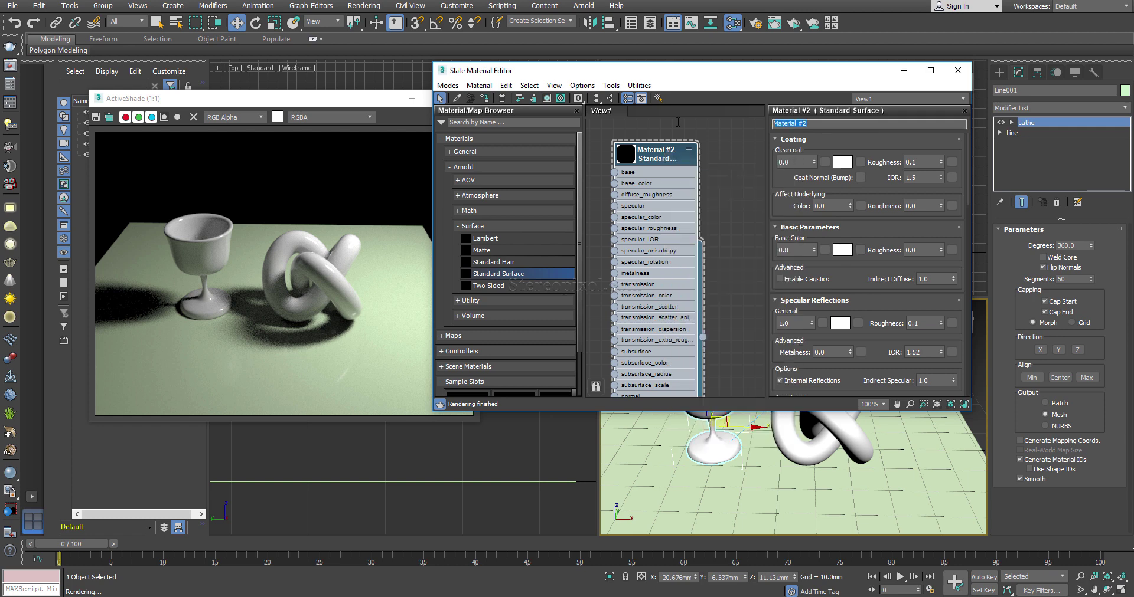
{"action": "type", "text": "Glass"}
{"action": "key", "text": "Return"}
- Collapse the Coating and Basic Parameters rollouts to bring the IOR of 1.52 into view
{"action": "left_click", "coordinate": [773, 291]}
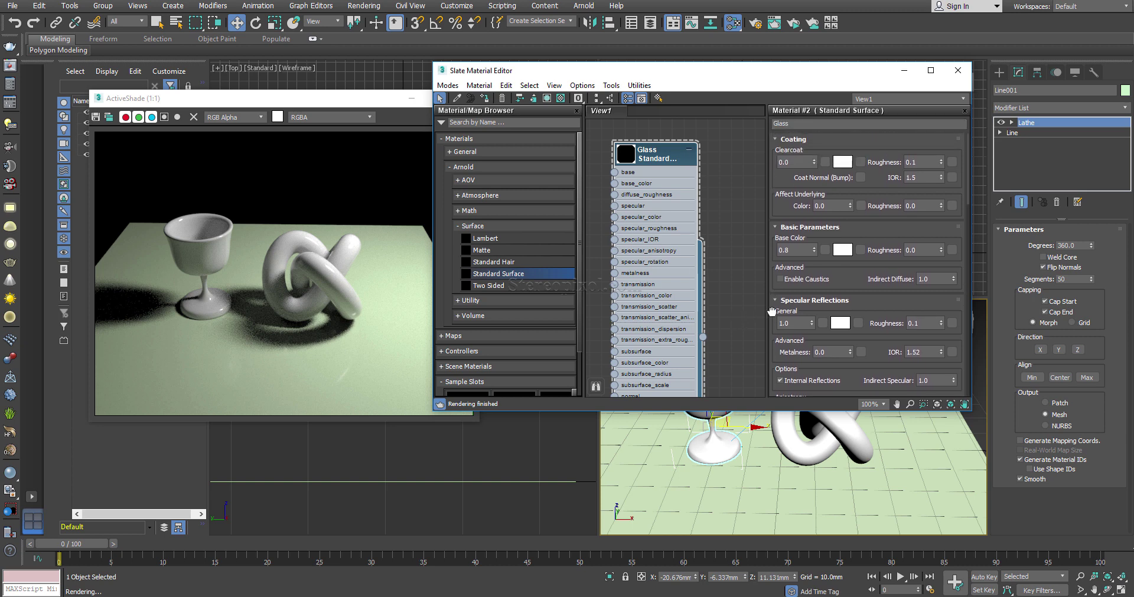
{"action": "left_click", "coordinate": [790, 140]}
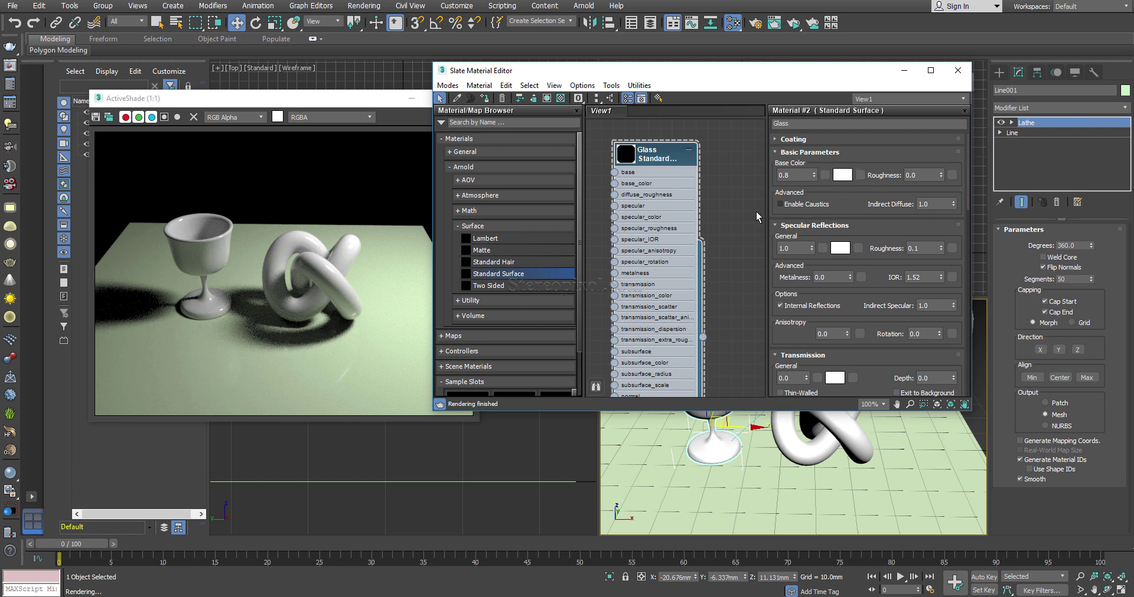
{"action": "left_click", "coordinate": [777, 152]}
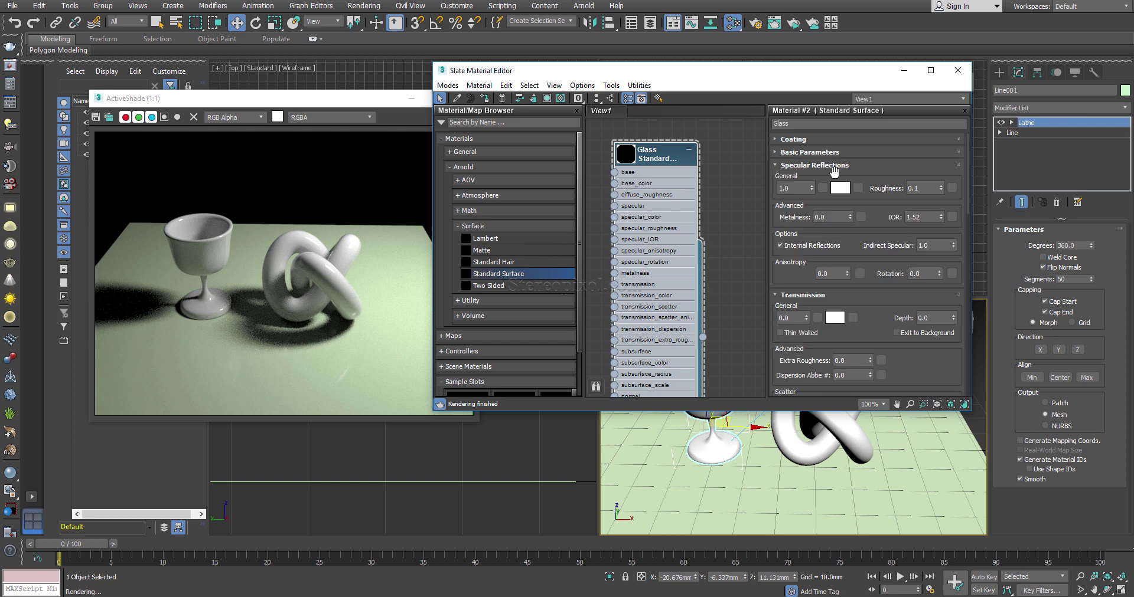
{"action": "left_click_drag", "start_coordinate": [791, 282], "coordinate": [790, 259]}
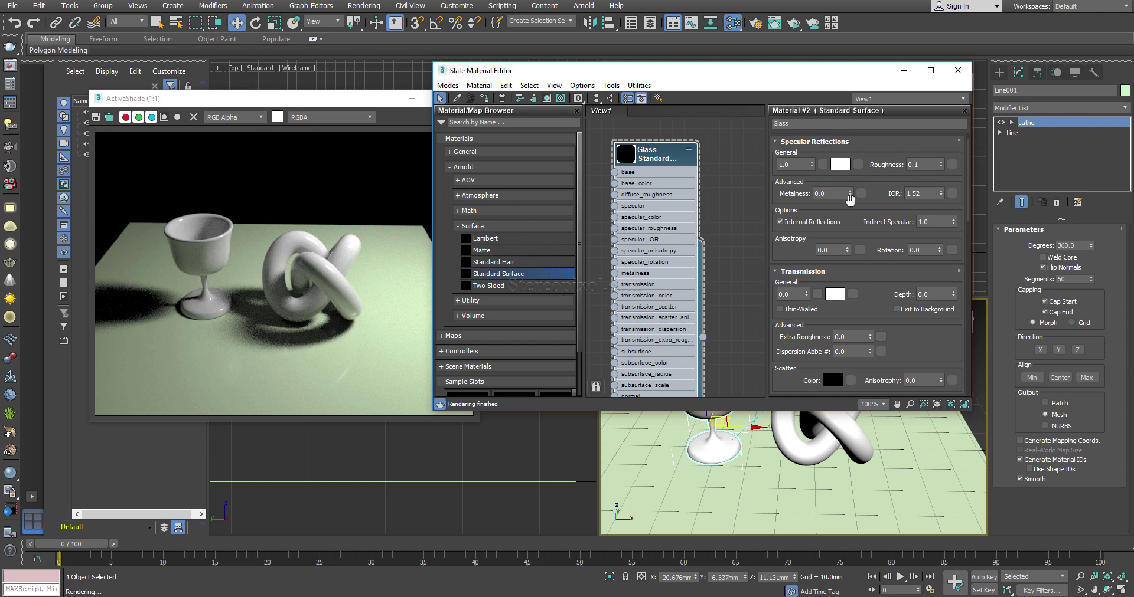
{"action": "double_click", "coordinate": [920, 194]}
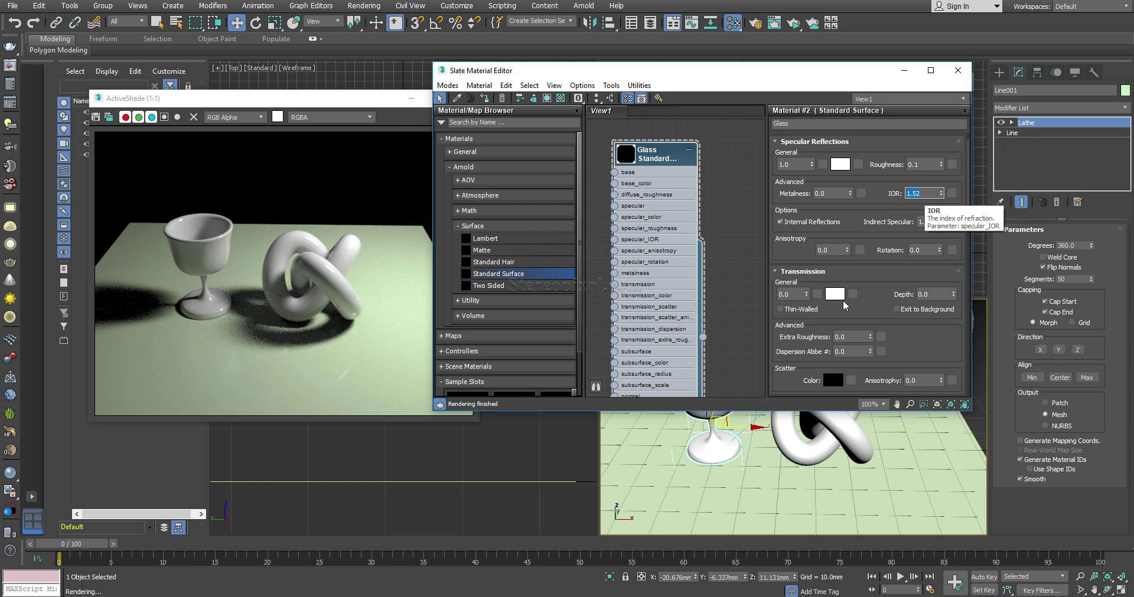
- Drag the Transmission weight spinner up from 0.0 through 0.44 to 1.0
{"action": "left_click_drag", "start_coordinate": [874, 275], "coordinate": [875, 233]}
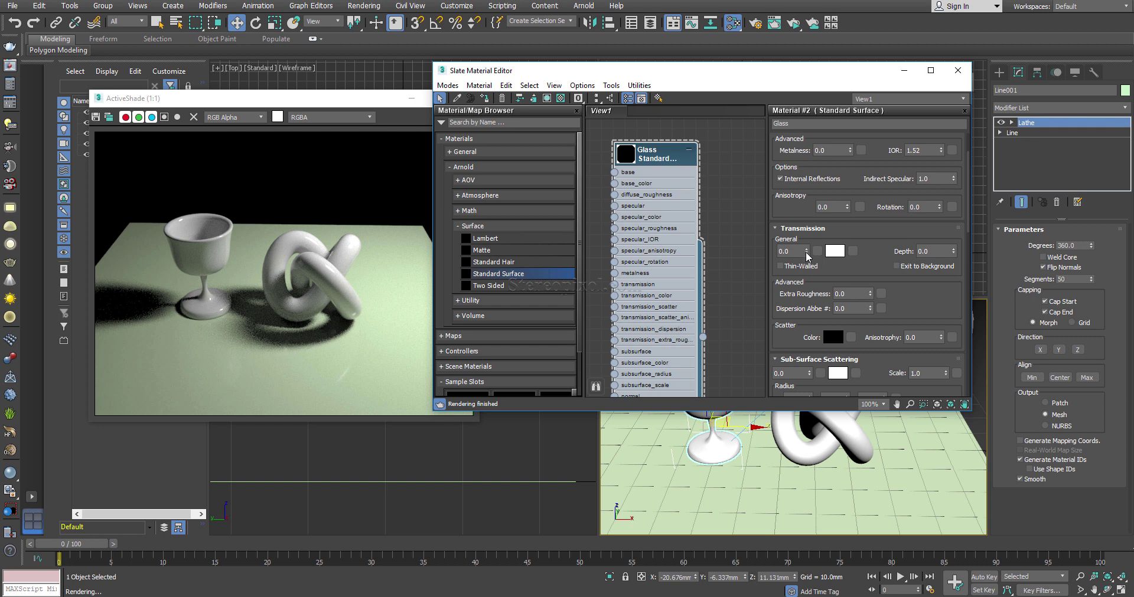
{"action": "left_click_drag", "start_coordinate": [807, 253], "coordinate": [804, 184]}
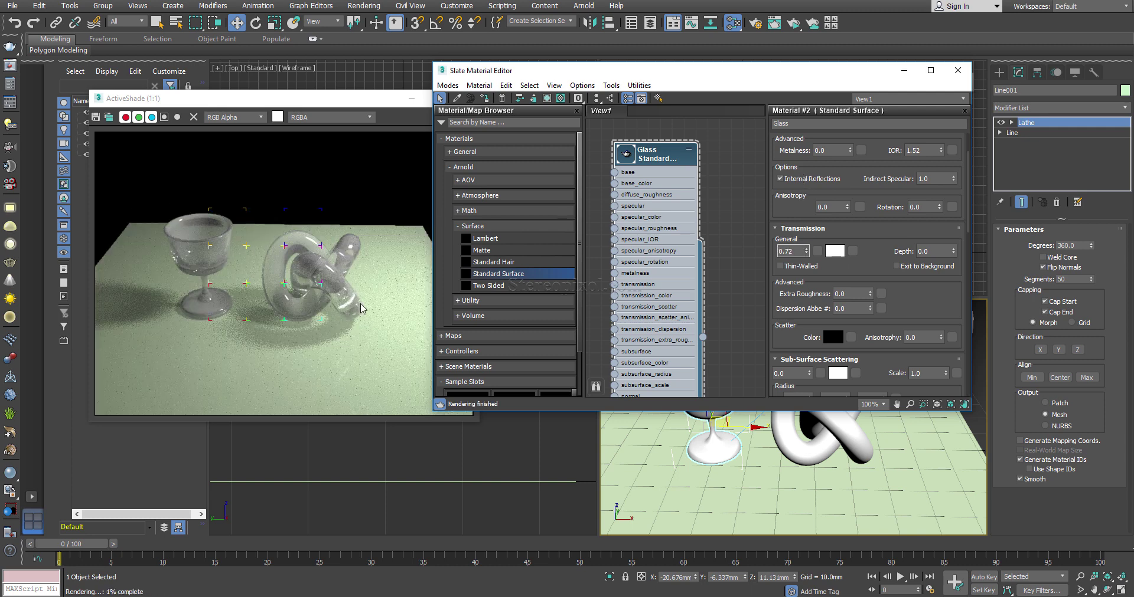
{"action": "left_click_drag", "start_coordinate": [807, 252], "coordinate": [802, 223]}
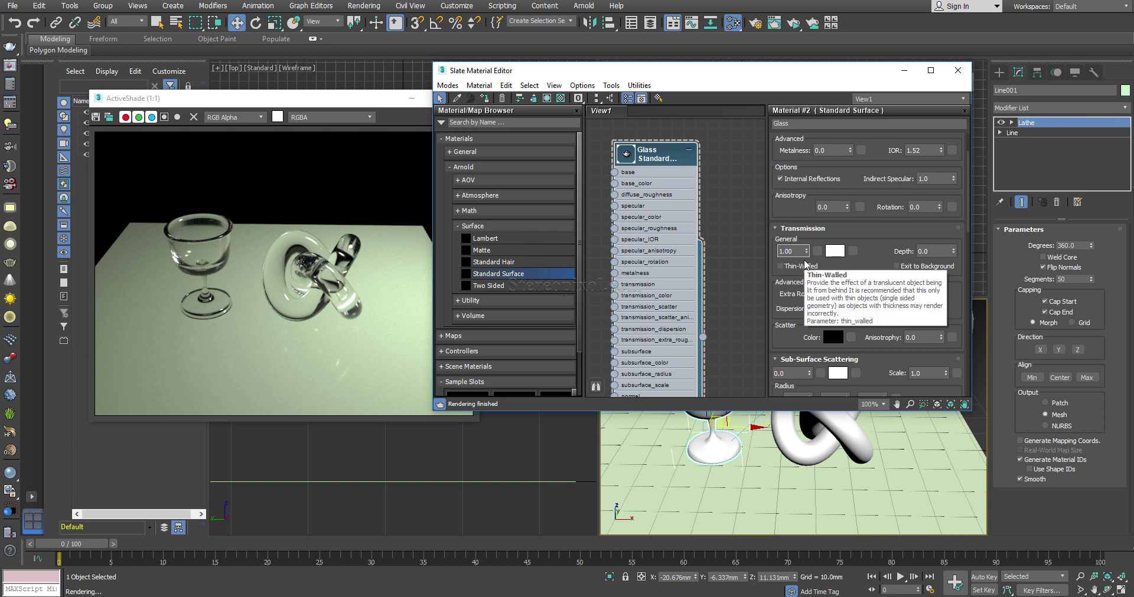
{"action": "left_click", "coordinate": [806, 265]}
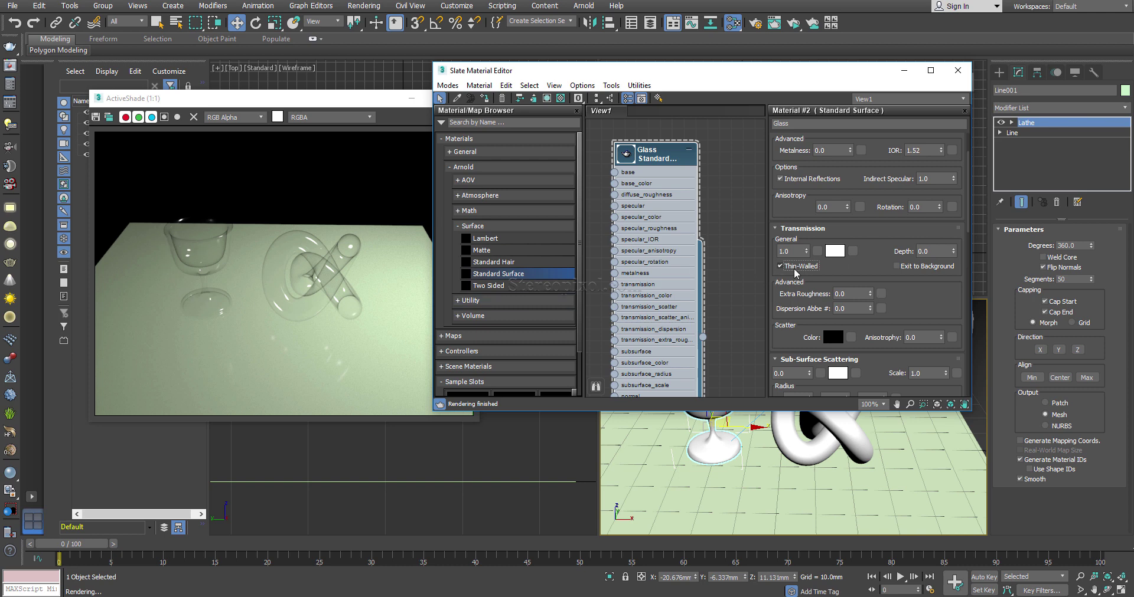
{"action": "left_click", "coordinate": [794, 270]}
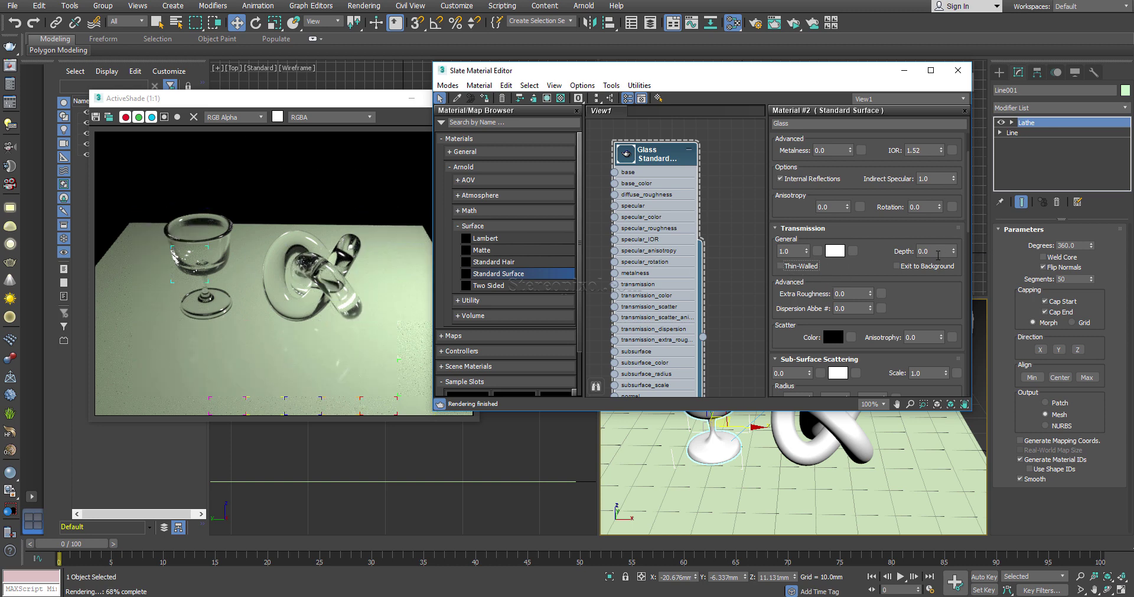
- Try transmission depth 0.15 and 0.09, then reset it to 0 and leave Exit to Background off
{"action": "left_click_drag", "start_coordinate": [952, 252], "coordinate": [948, 219]}
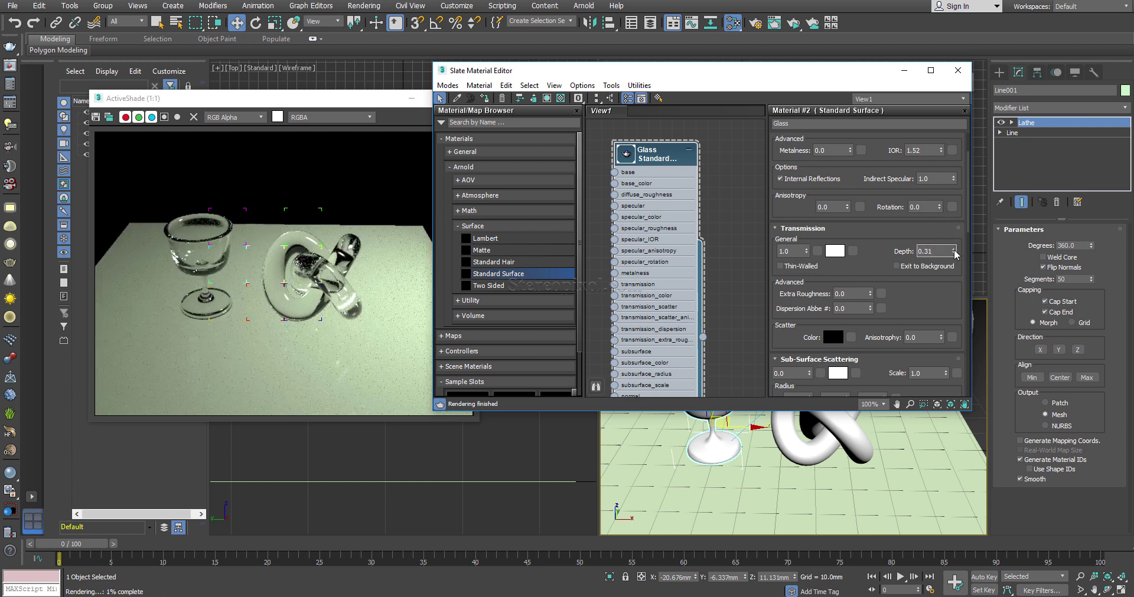
{"action": "left_click_drag", "start_coordinate": [955, 253], "coordinate": [941, 275]}
{"action": "right_click", "coordinate": [955, 252]}
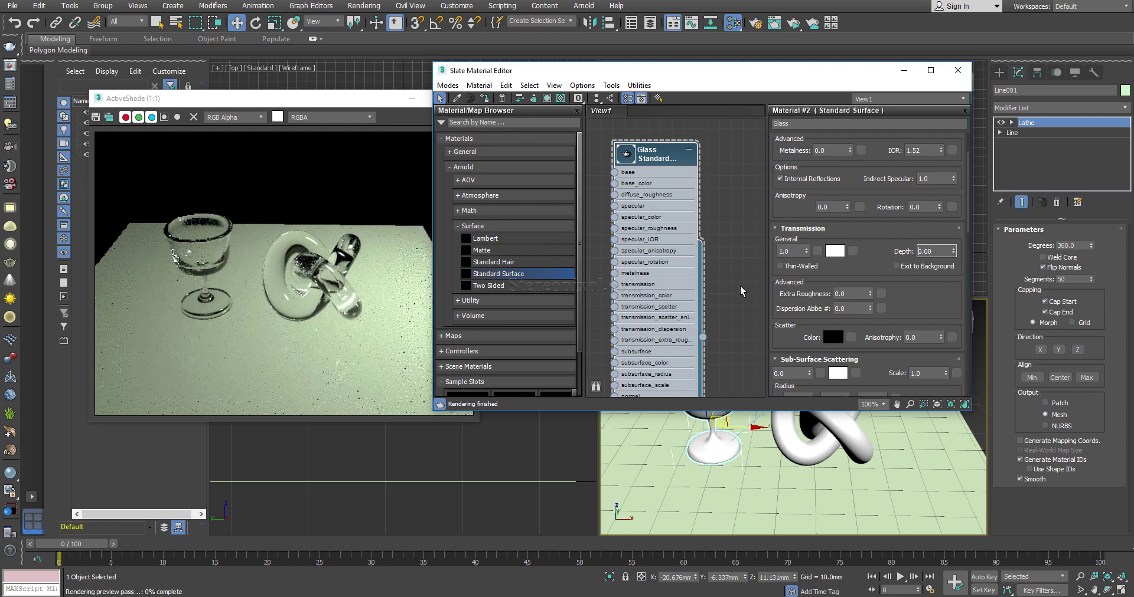
{"action": "left_click", "coordinate": [915, 269]}
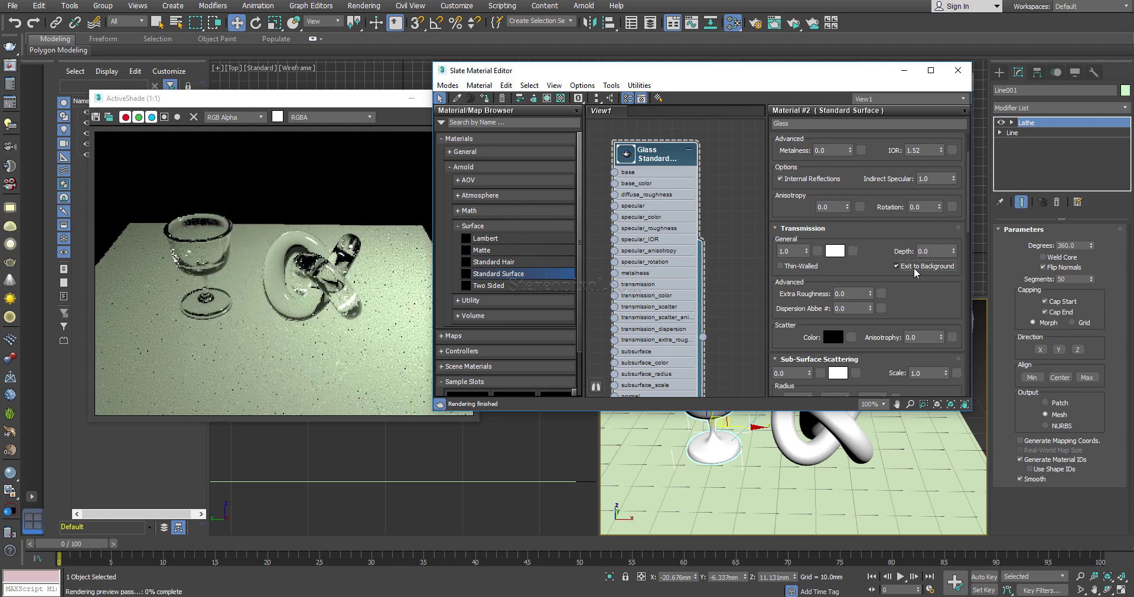
{"action": "left_click", "coordinate": [914, 270]}
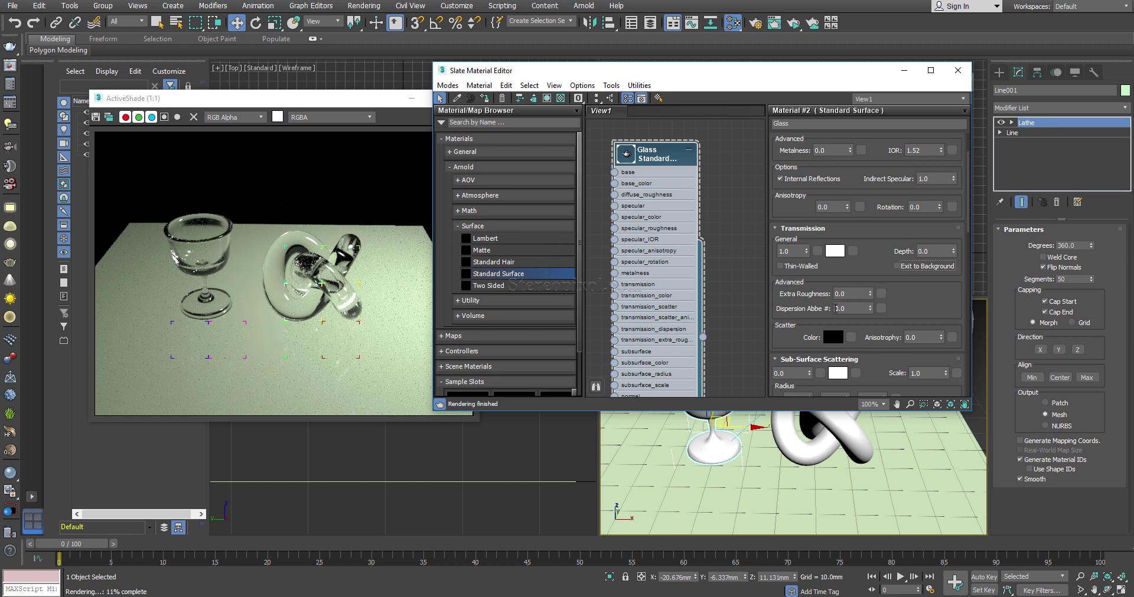
{"action": "left_click_drag", "start_coordinate": [889, 239], "coordinate": [884, 264]}
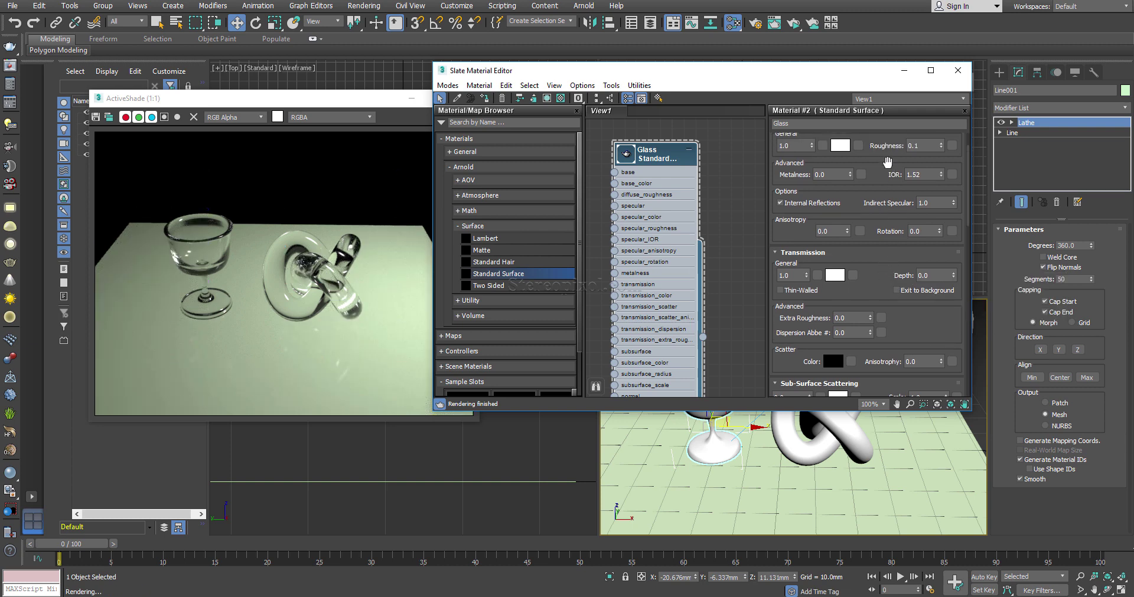
- Raise the Glass specular roughness from 0.1 to 0.21, then to 0.29
{"action": "left_click_drag", "start_coordinate": [880, 161], "coordinate": [880, 186]}
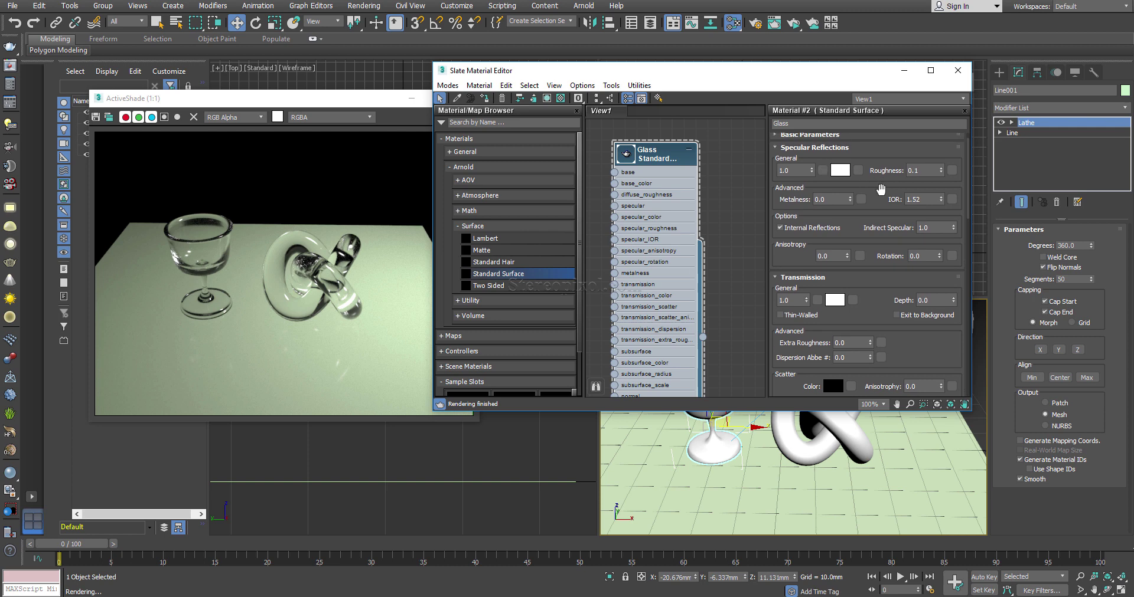
{"action": "scroll", "coordinate": [771, 456], "scroll_direction": "up", "scroll_amount": 2}
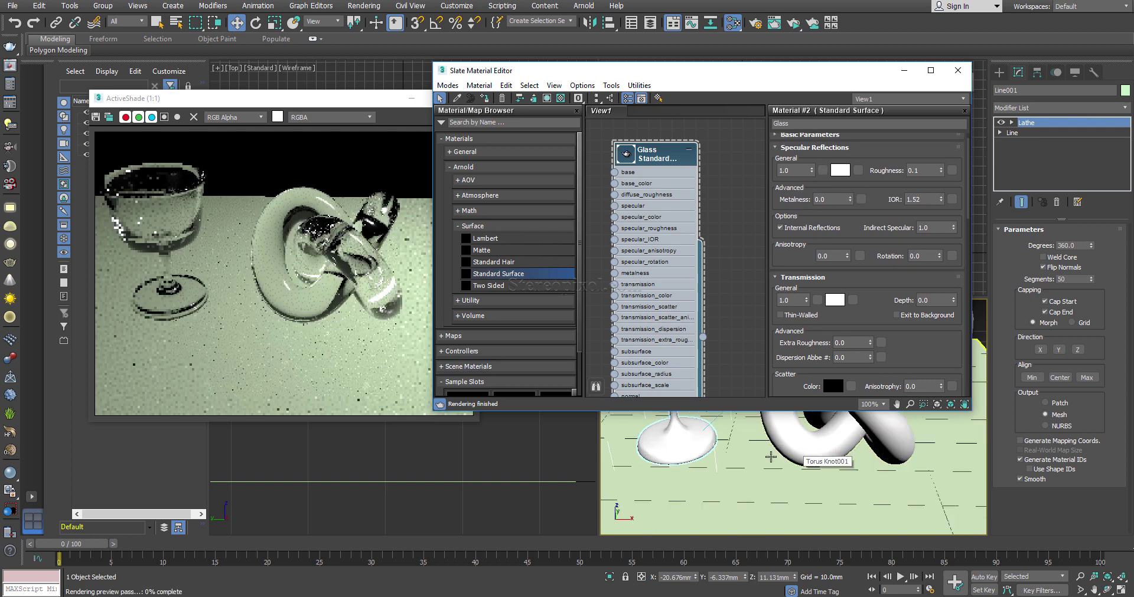
{"action": "scroll", "coordinate": [678, 458], "scroll_direction": "up", "scroll_amount": 2}
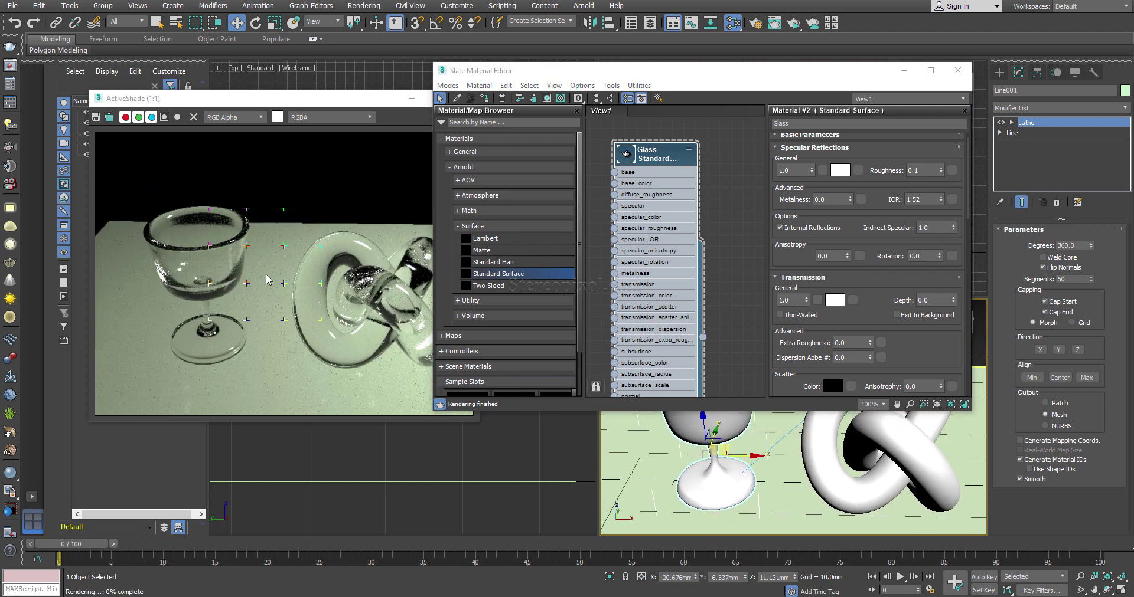
{"action": "left_click", "coordinate": [941, 169]}
{"action": "left_click_drag", "start_coordinate": [941, 171], "coordinate": [941, 165]}
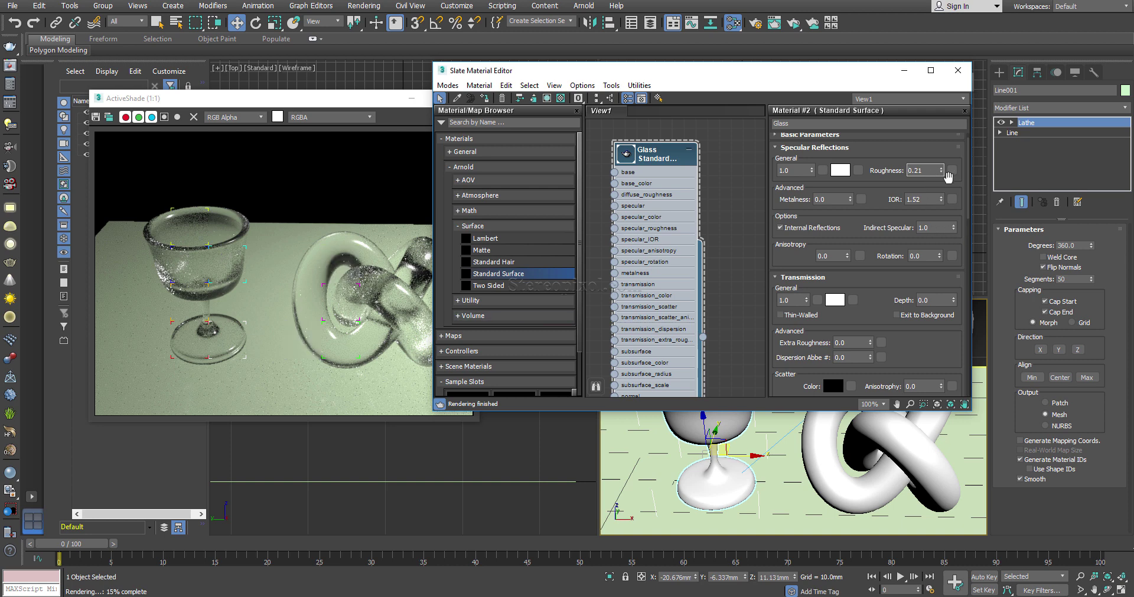
{"action": "left_click_drag", "start_coordinate": [941, 171], "coordinate": [940, 163]}
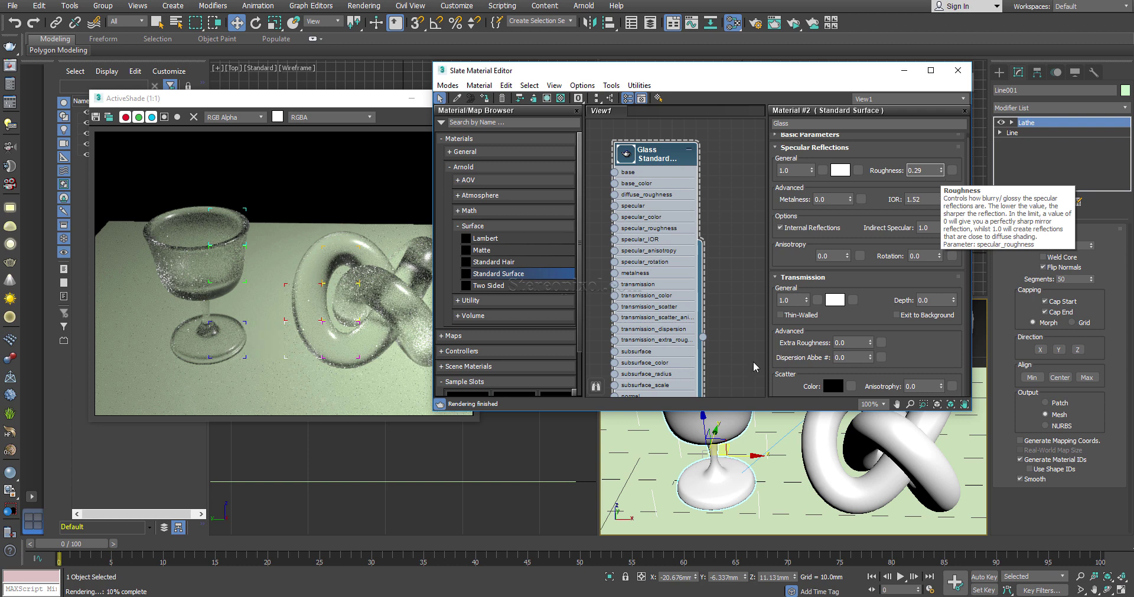
- Set specular roughness to 0 and transmission extra roughness to 0.21, moving the editor off the render
{"action": "type", "text": "0"}
{"action": "key", "text": "Return"}
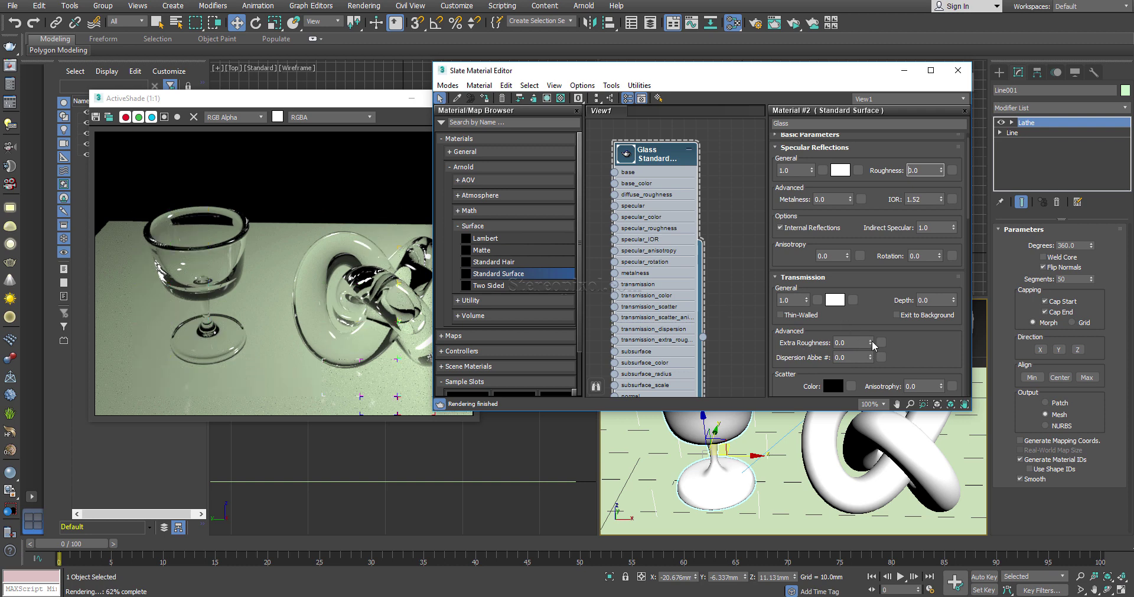
{"action": "left_click_drag", "start_coordinate": [872, 346], "coordinate": [877, 326]}
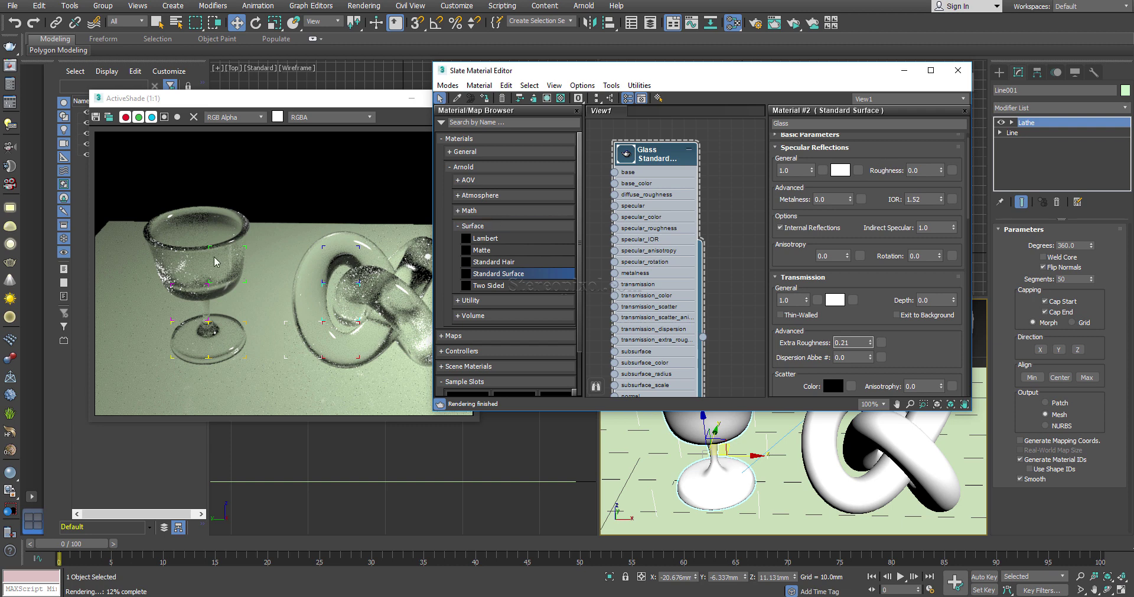
{"action": "left_click_drag", "start_coordinate": [503, 76], "coordinate": [600, 77]}
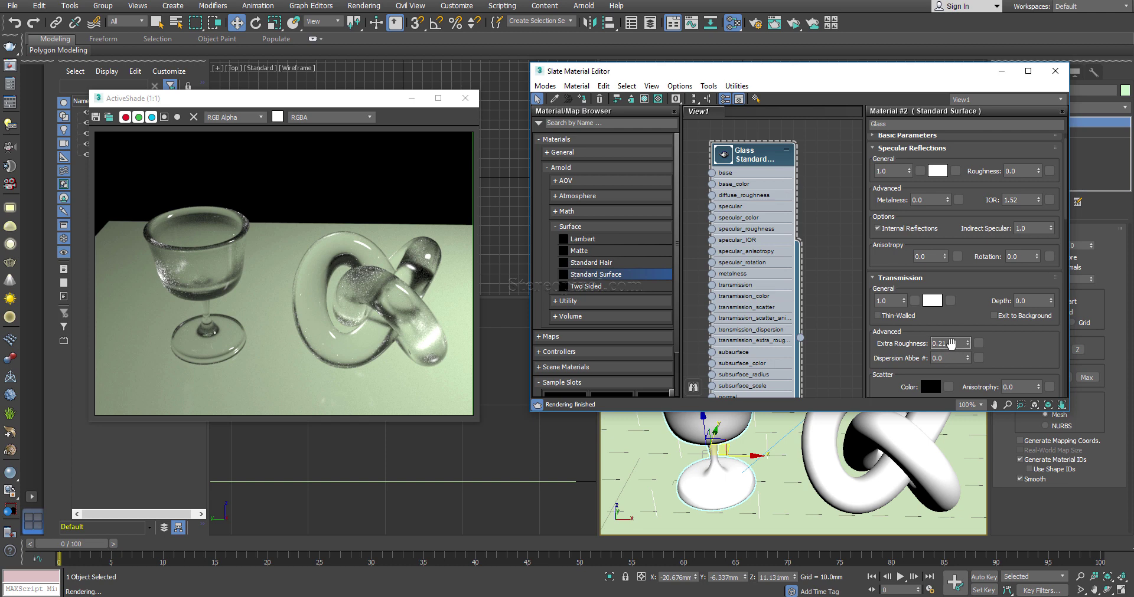
- Reset the transmission extra roughness to 0
{"action": "double_click", "coordinate": [951, 343]}
{"action": "type", "text": "0"}
{"action": "key", "text": "Return"}
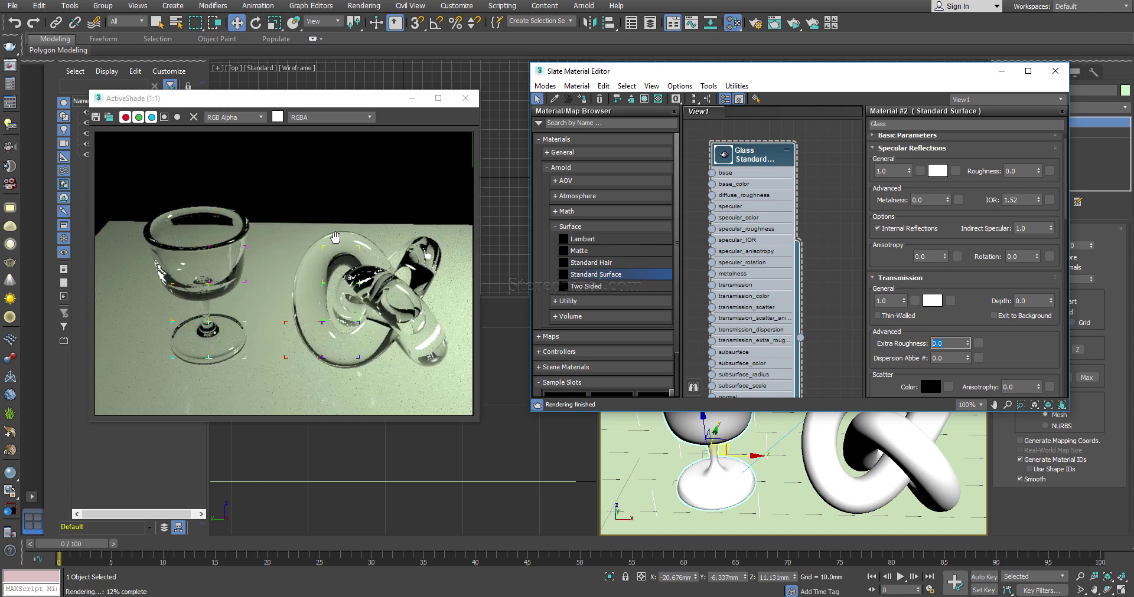
- Compare specular roughness values 0.21, 0.8, 0.5, 0.3, 0.34 and 0.36 in ActiveShade
{"action": "left_click", "coordinate": [1020, 171]}
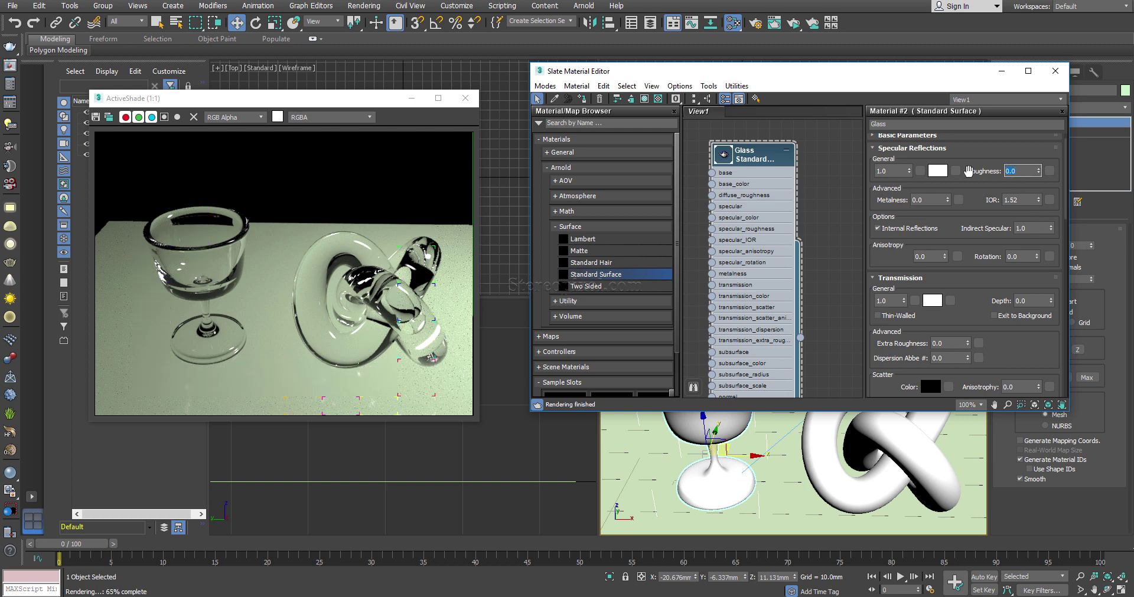
{"action": "type", "text": ".21"}
{"action": "key", "text": "Return"}
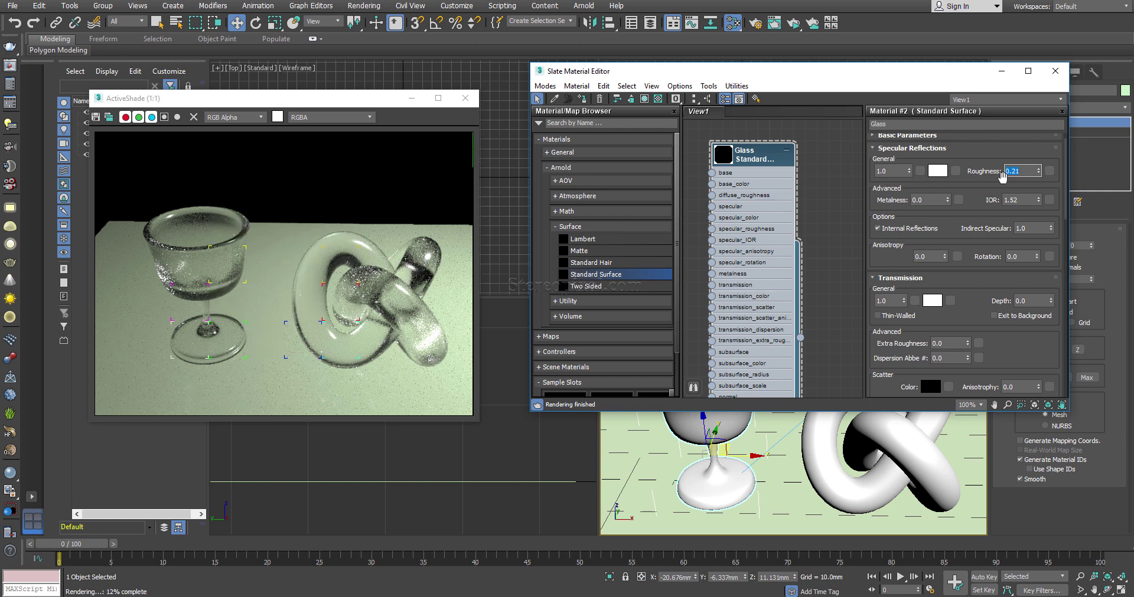
{"action": "type", "text": ".8"}
{"action": "key", "text": "Return"}
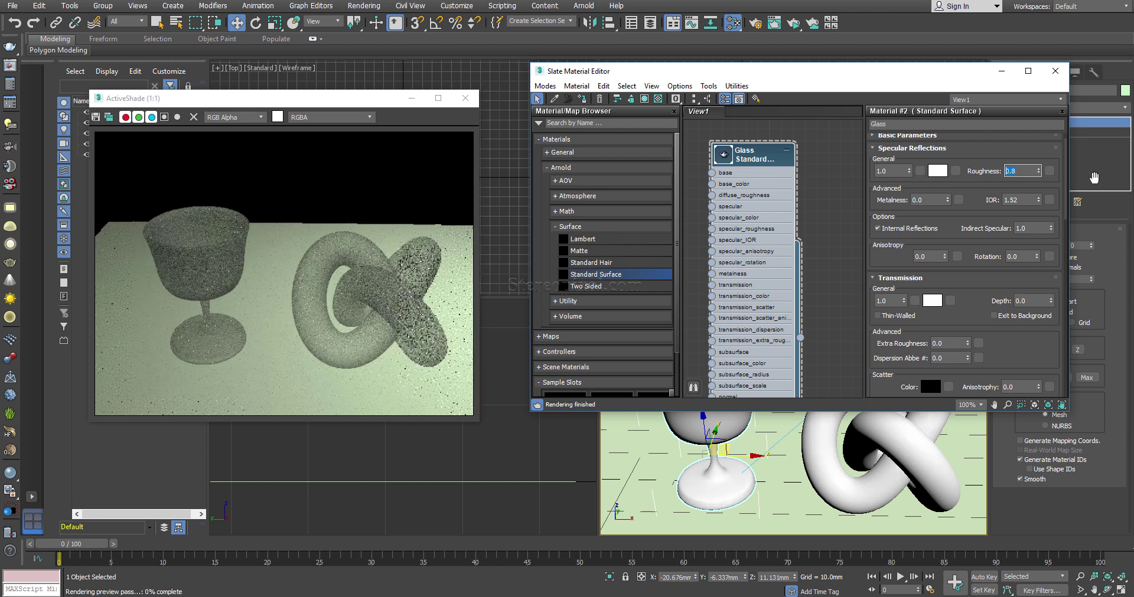
{"action": "type", "text": ".5"}
{"action": "key", "text": "Return"}
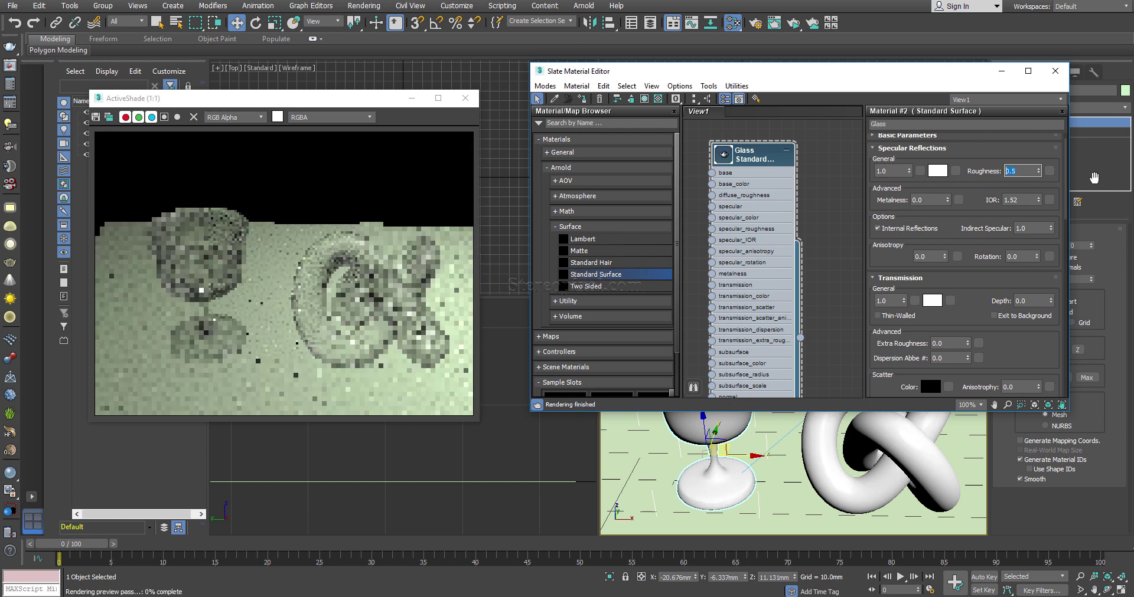
{"action": "type", "text": ".3"}
{"action": "key", "text": "Return"}
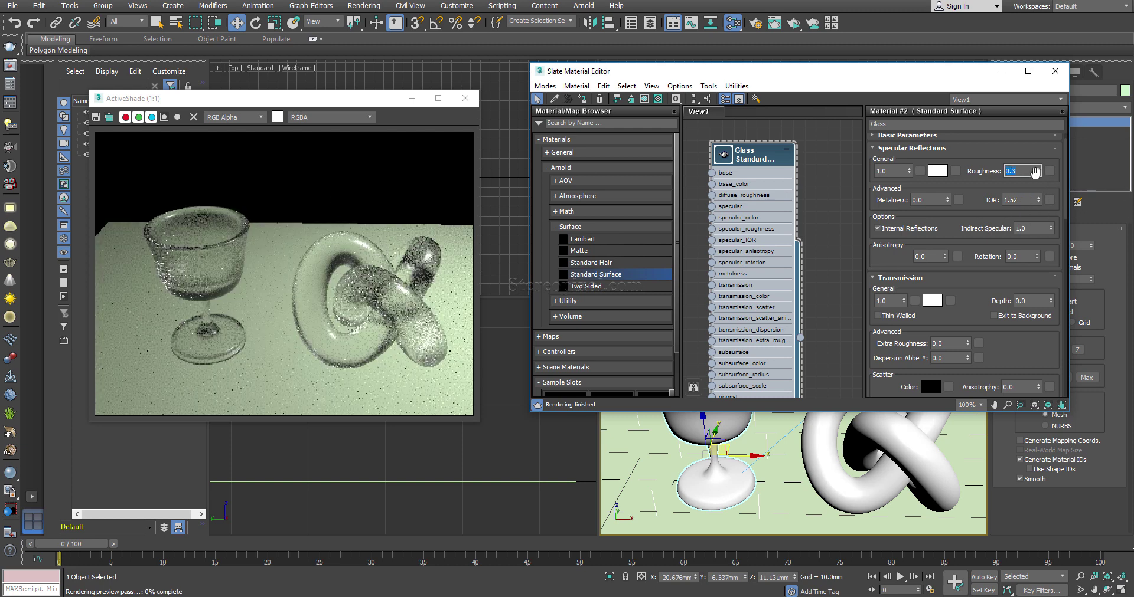
{"action": "type", "text": ".34"}
{"action": "key", "text": "Return"}
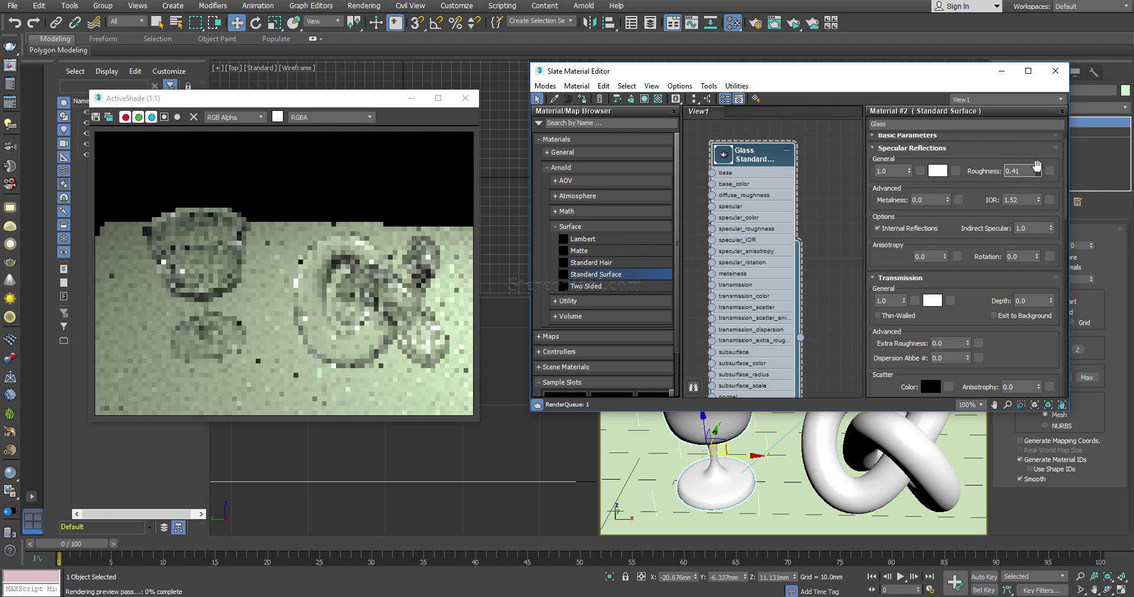
{"action": "type", "text": ".36"}
{"action": "key", "text": "Return"}
{"action": "left_click", "coordinate": [272, 364]}
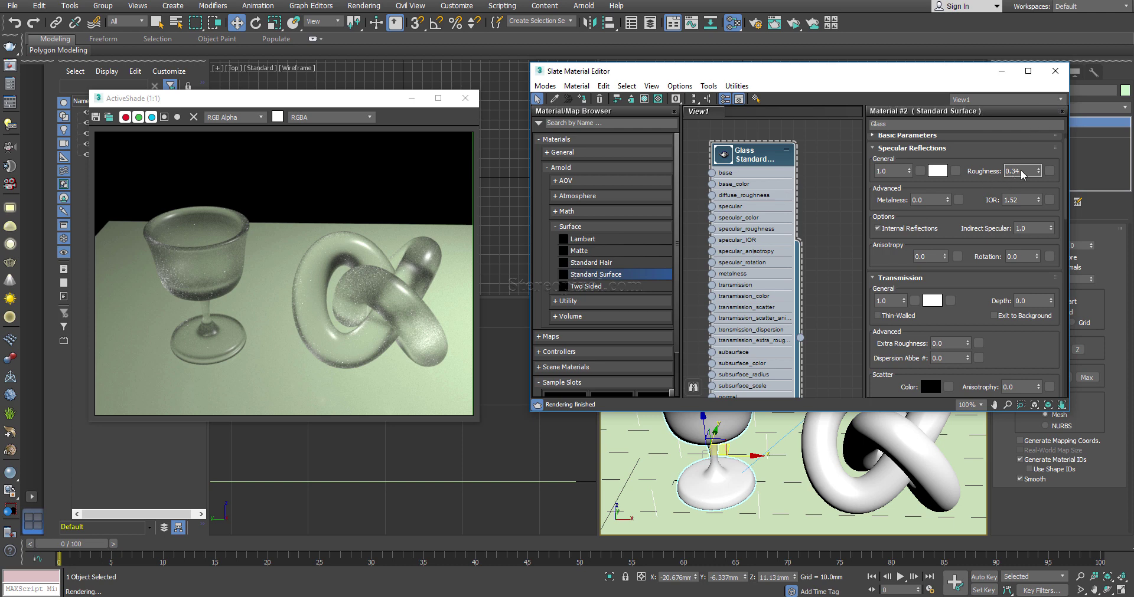
- Settle on a specular roughness of 0.1
{"action": "key", "text": "Return"}
{"action": "type", "text": "0.1"}
{"action": "key", "text": "Return"}
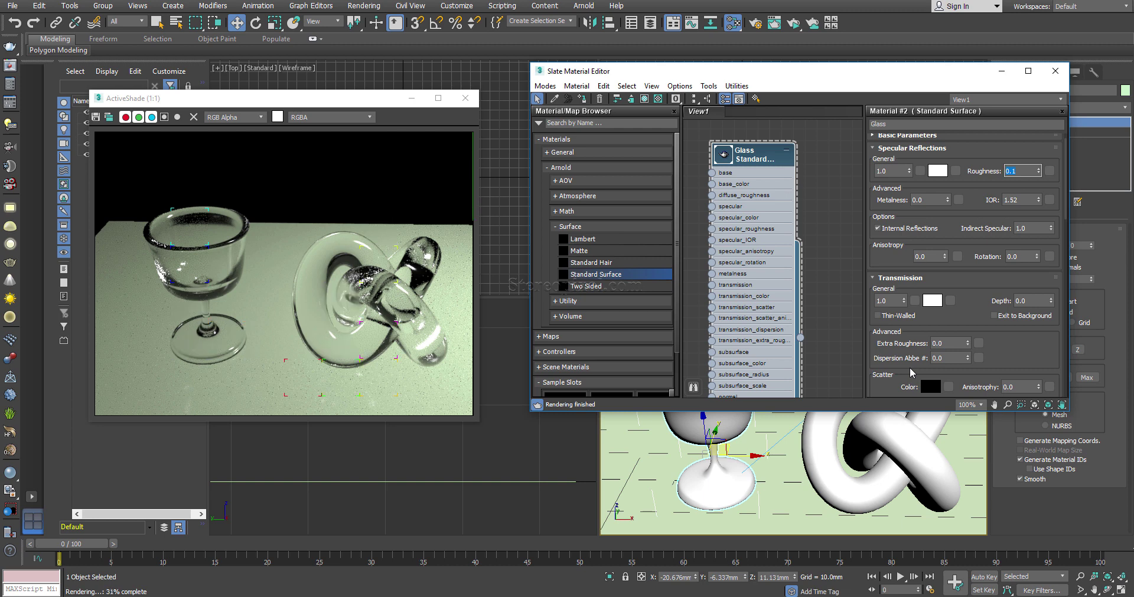
{"action": "left_click", "coordinate": [968, 356]}
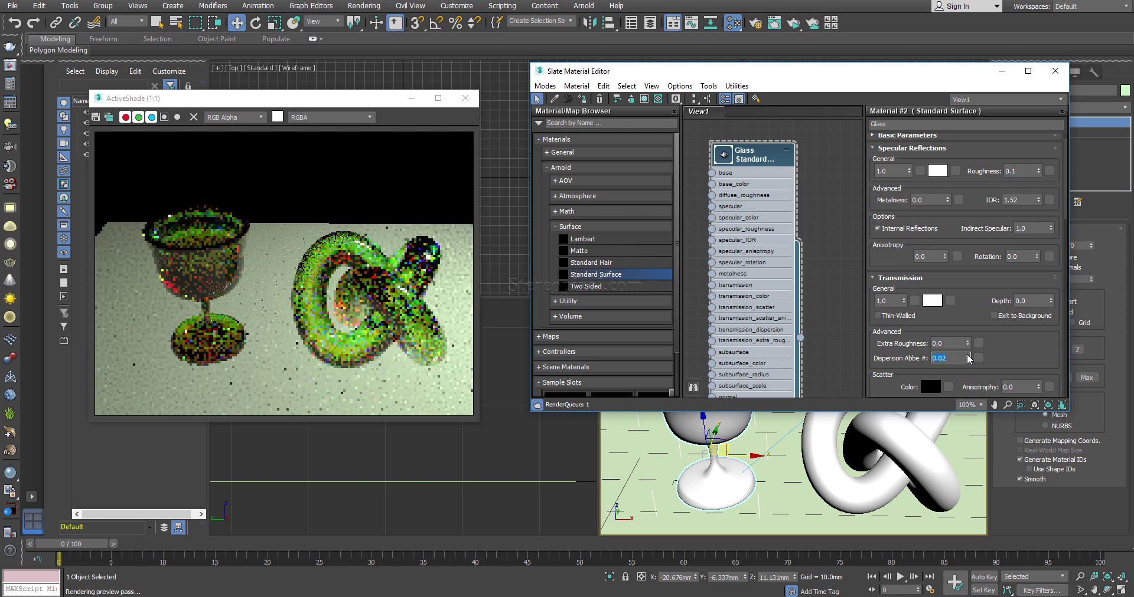
{"action": "left_click", "coordinate": [968, 355]}
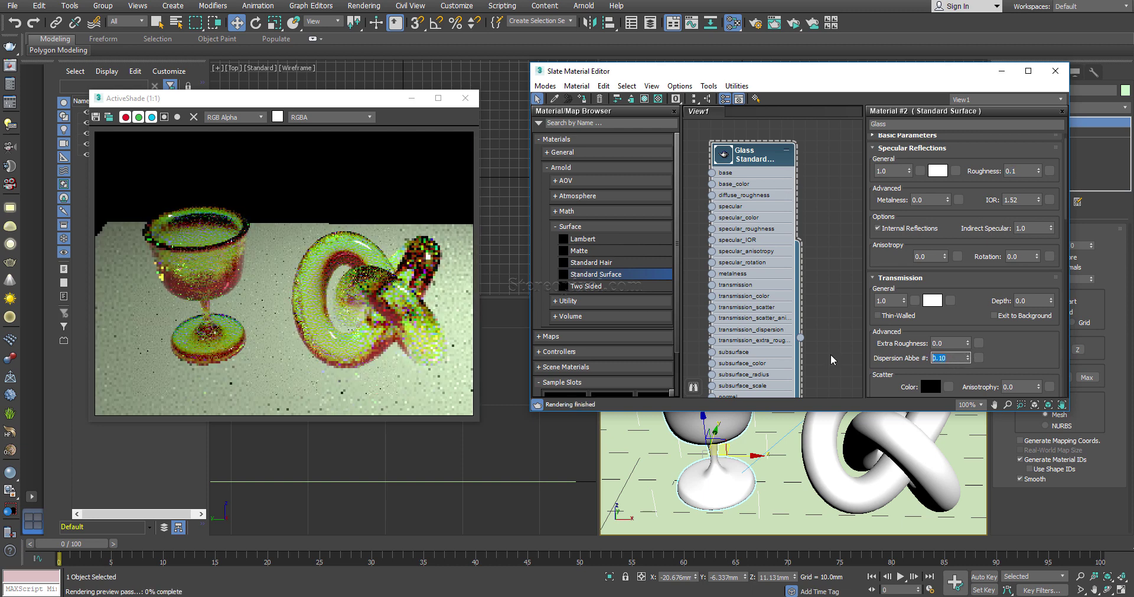
{"action": "type", "text": "0.1"}
{"action": "key", "text": "Return"}
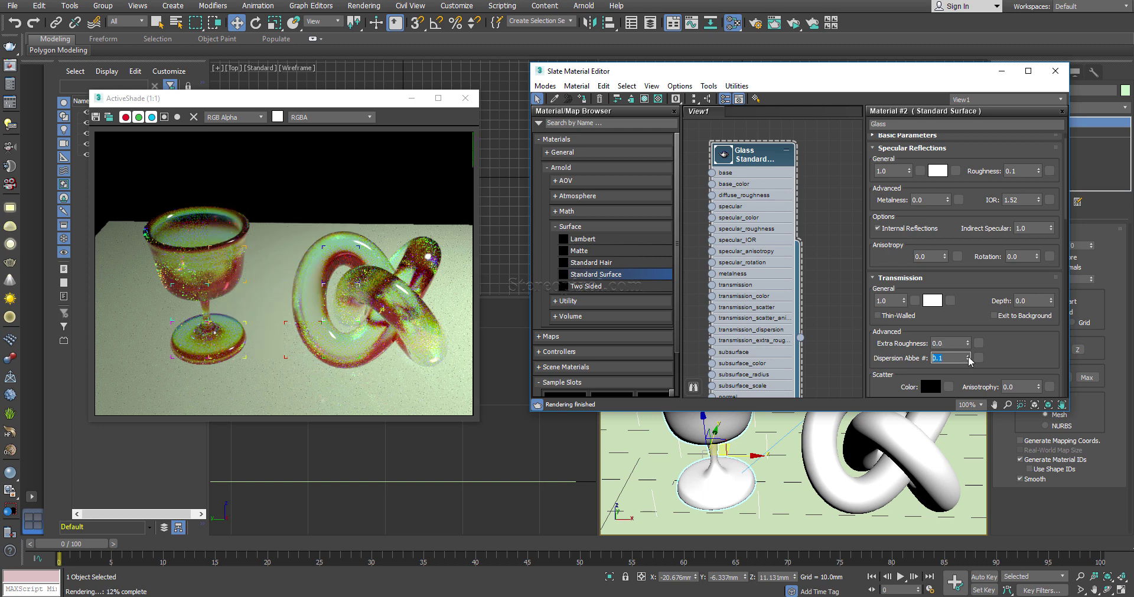
{"action": "left_click_drag", "start_coordinate": [968, 356], "coordinate": [948, 265]}
{"action": "double_click", "coordinate": [948, 358]}
{"action": "type", "text": "10"}
{"action": "key", "text": "Return"}
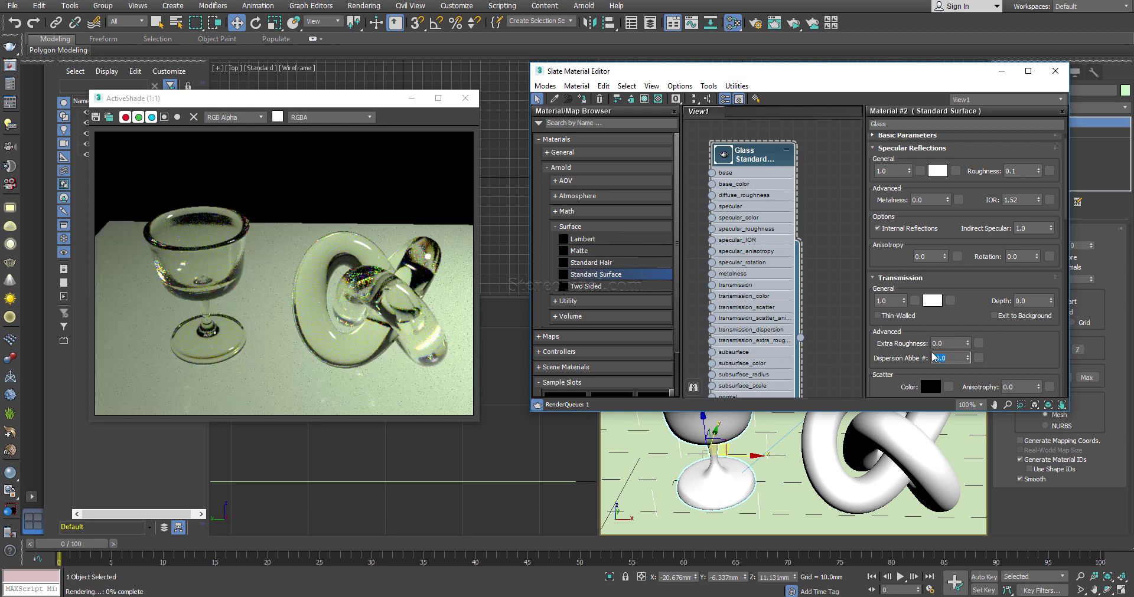
{"action": "type", "text": "20"}
{"action": "key", "text": "Return"}
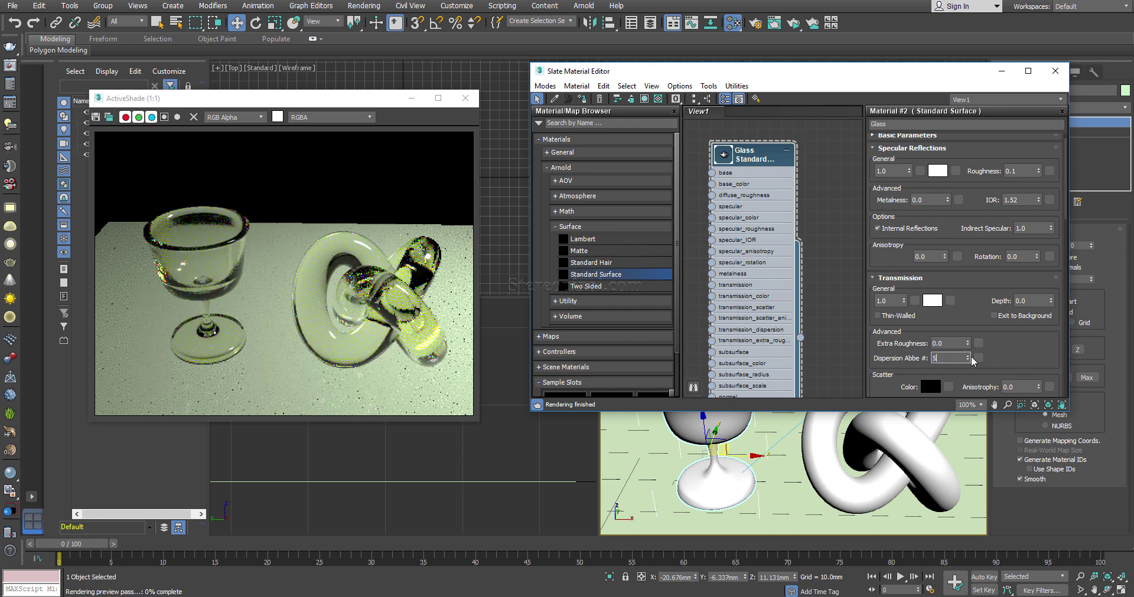
{"action": "type", "text": "50"}
{"action": "key", "text": "Return"}
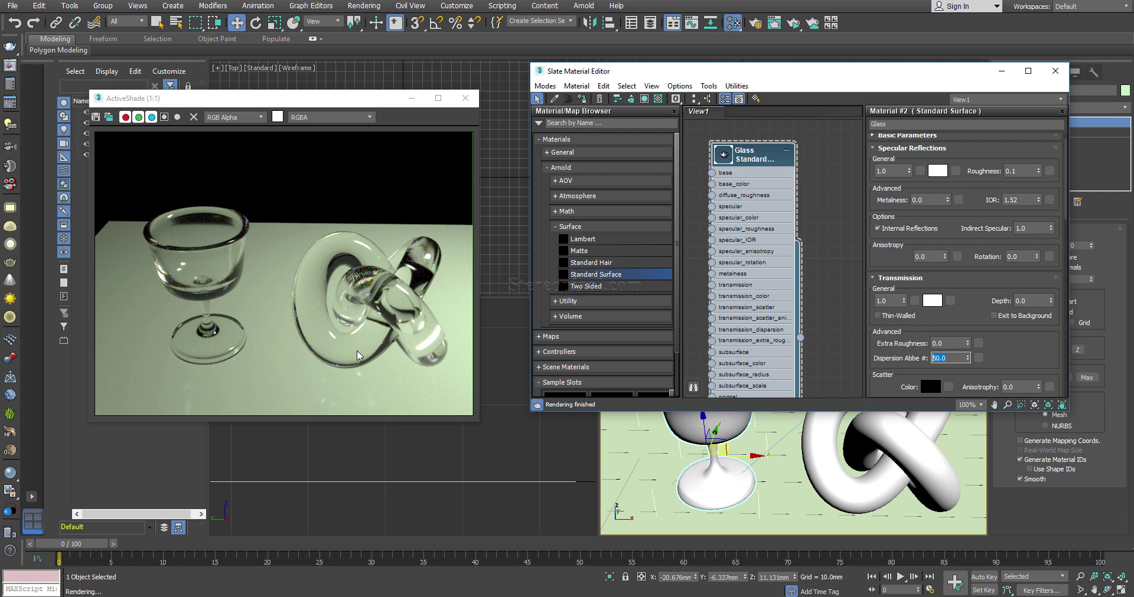
{"action": "type", "text": "0"}
{"action": "key", "text": "Return"}
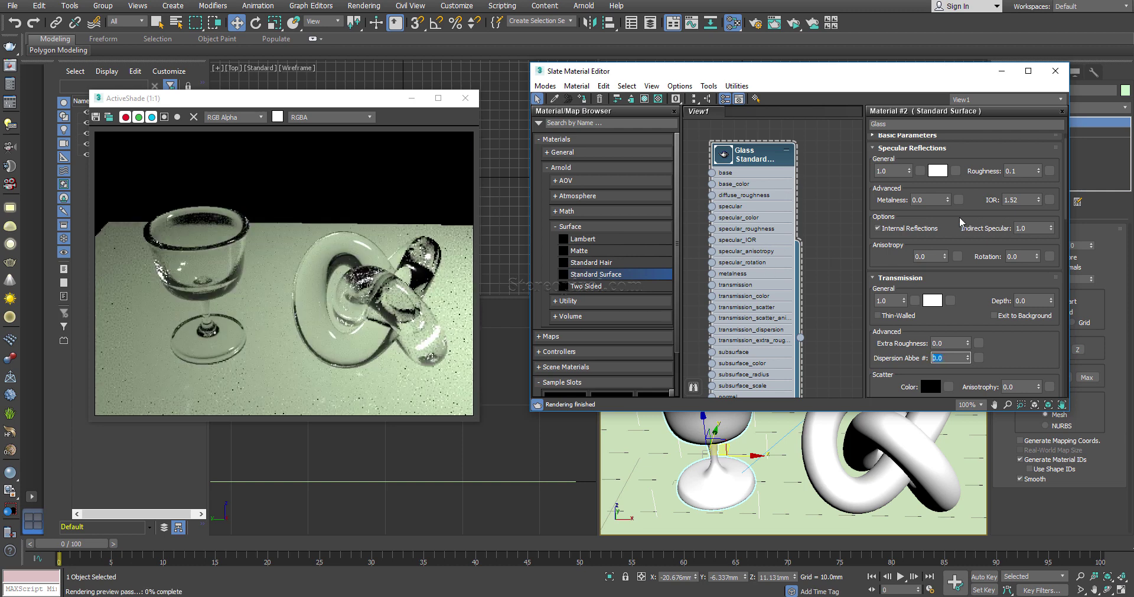
- Set the Glass base colour to a fully saturated orange
{"action": "scroll", "coordinate": [969, 215], "scroll_direction": "up", "scroll_amount": 2}
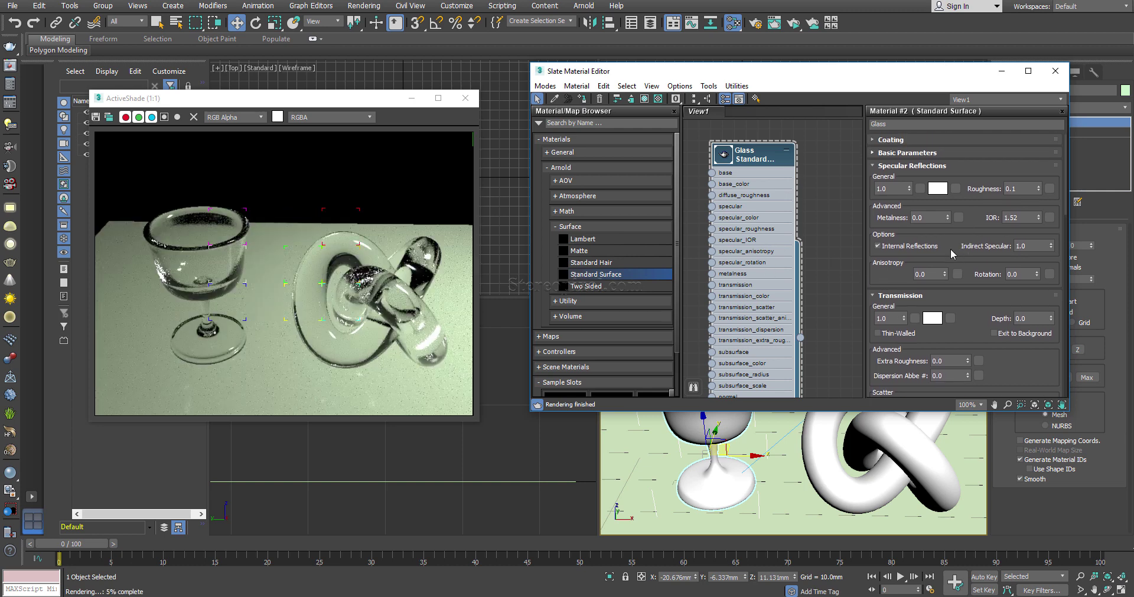
{"action": "left_click", "coordinate": [887, 154]}
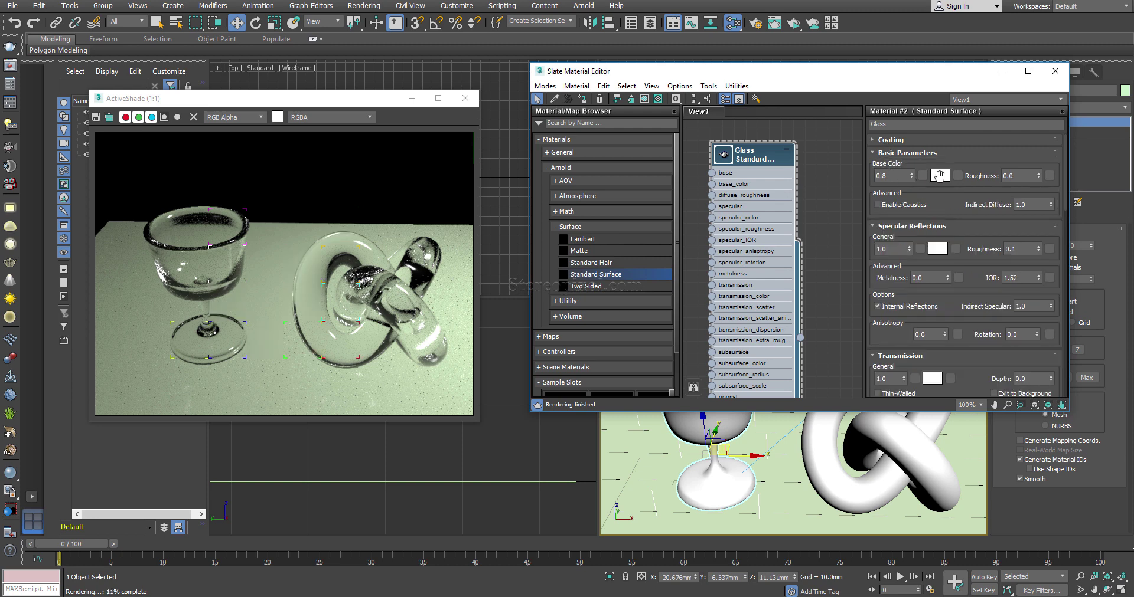
{"action": "left_click", "coordinate": [939, 175]}
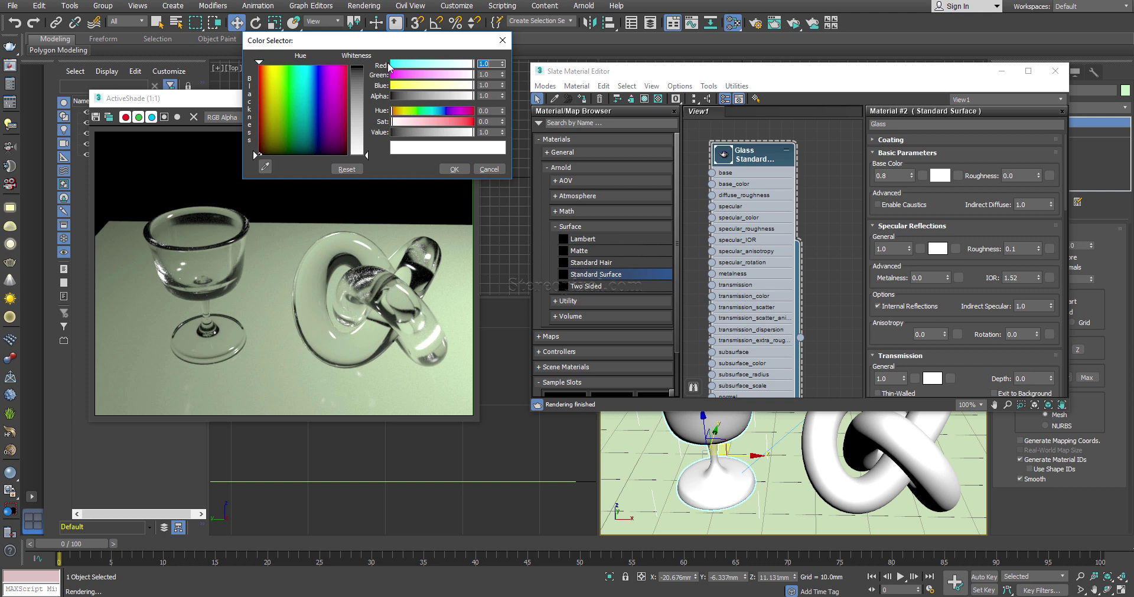
{"action": "left_click_drag", "start_coordinate": [401, 42], "coordinate": [497, 95]}
{"action": "left_click_drag", "start_coordinate": [369, 130], "coordinate": [360, 121]}
{"action": "left_click", "coordinate": [452, 118]}
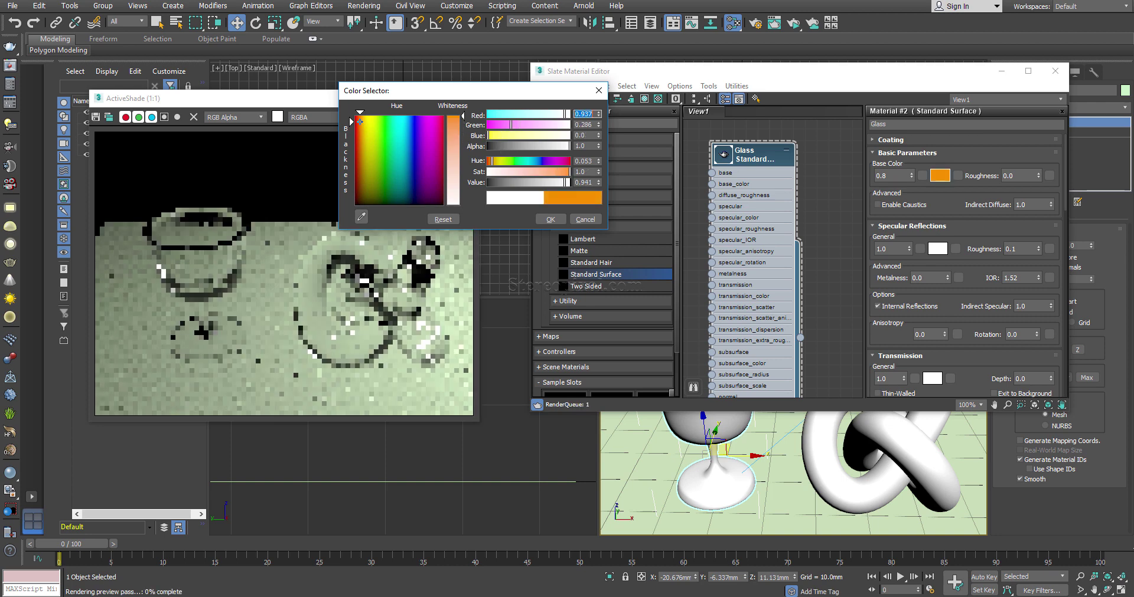
{"action": "left_click", "coordinate": [550, 219]}
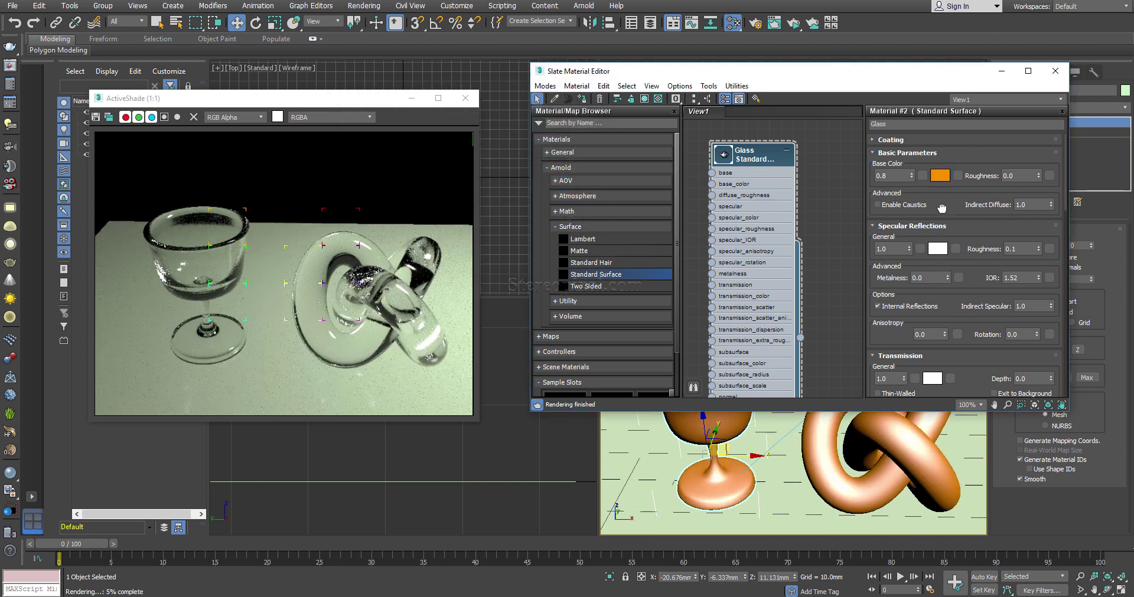
- Lower the transmission weight to 0.95
{"action": "left_click_drag", "start_coordinate": [942, 219], "coordinate": [940, 160]}
{"action": "left_click", "coordinate": [904, 328]}
{"action": "left_click", "coordinate": [904, 328]}
{"action": "left_click", "coordinate": [904, 328]}
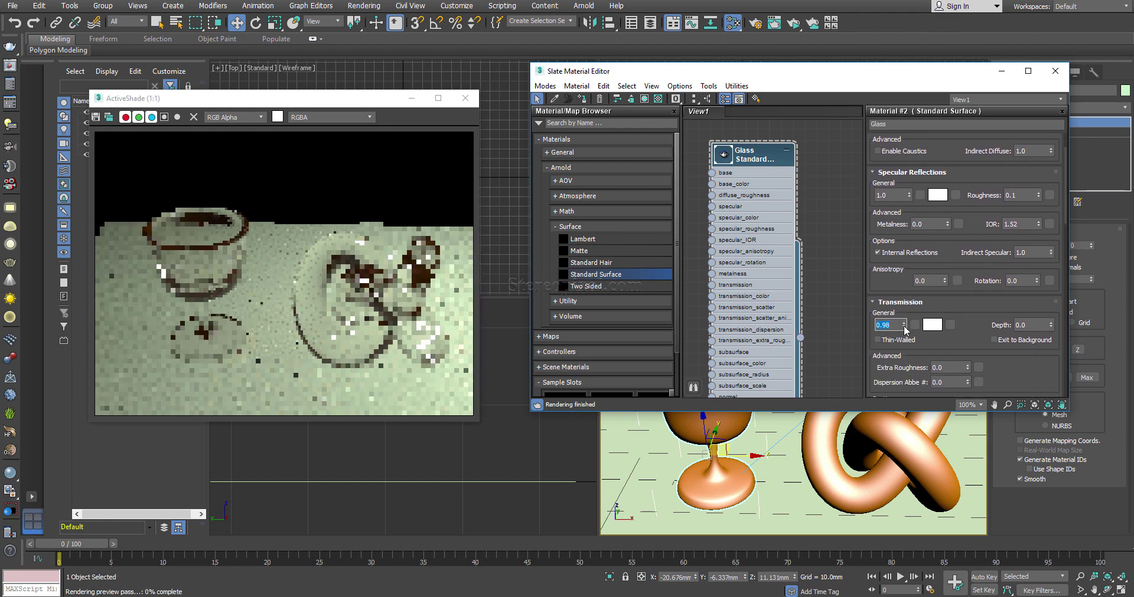
{"action": "left_click", "coordinate": [904, 328]}
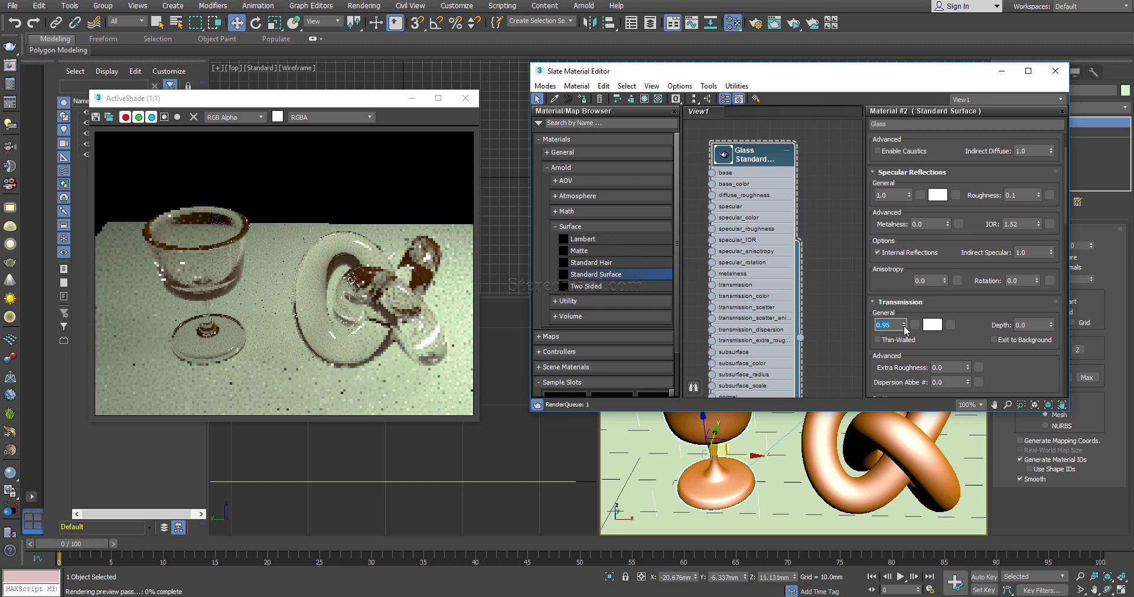
{"action": "left_click", "coordinate": [904, 327]}
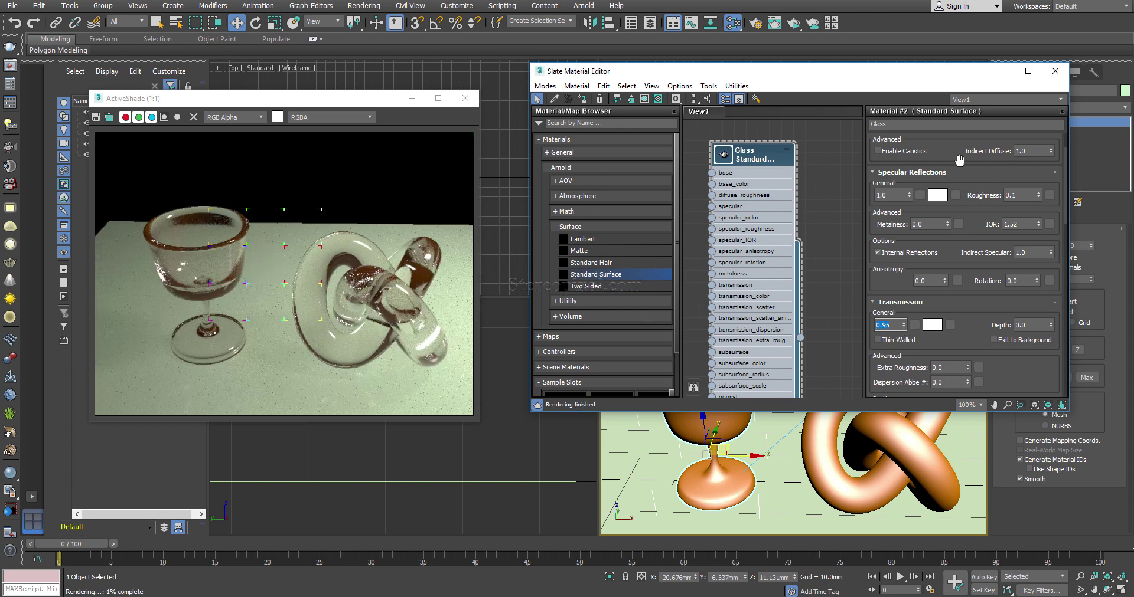
- Change the base colour to blue
{"action": "scroll", "coordinate": [964, 182], "scroll_direction": "up", "scroll_amount": 3}
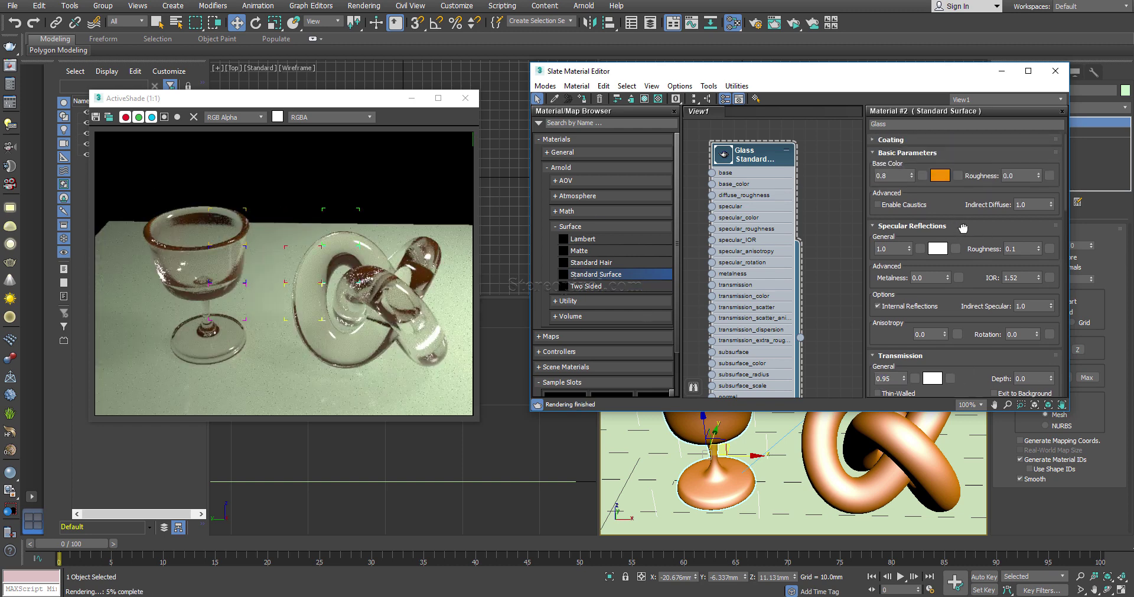
{"action": "left_click", "coordinate": [940, 176]}
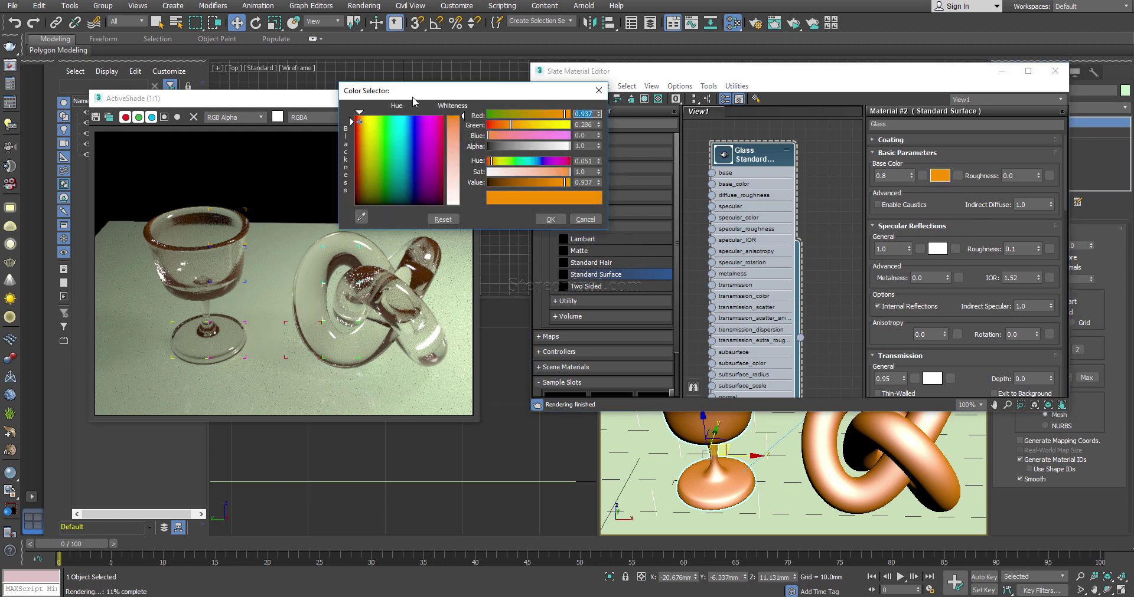
{"action": "left_click_drag", "start_coordinate": [414, 101], "coordinate": [420, 102]}
{"action": "left_click", "coordinate": [381, 122]}
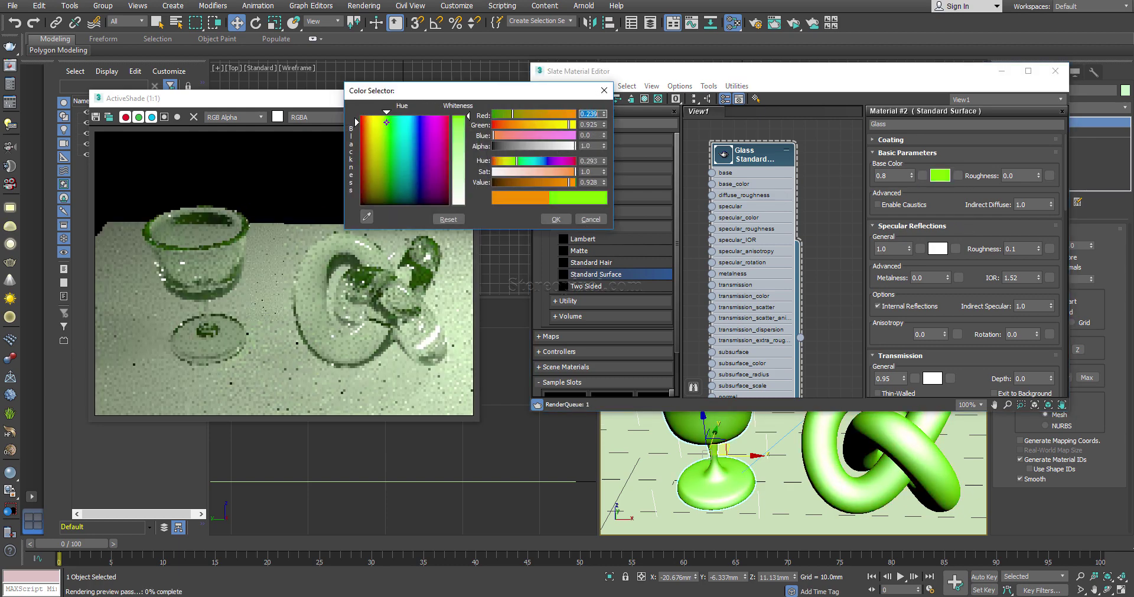
{"action": "left_click", "coordinate": [414, 124]}
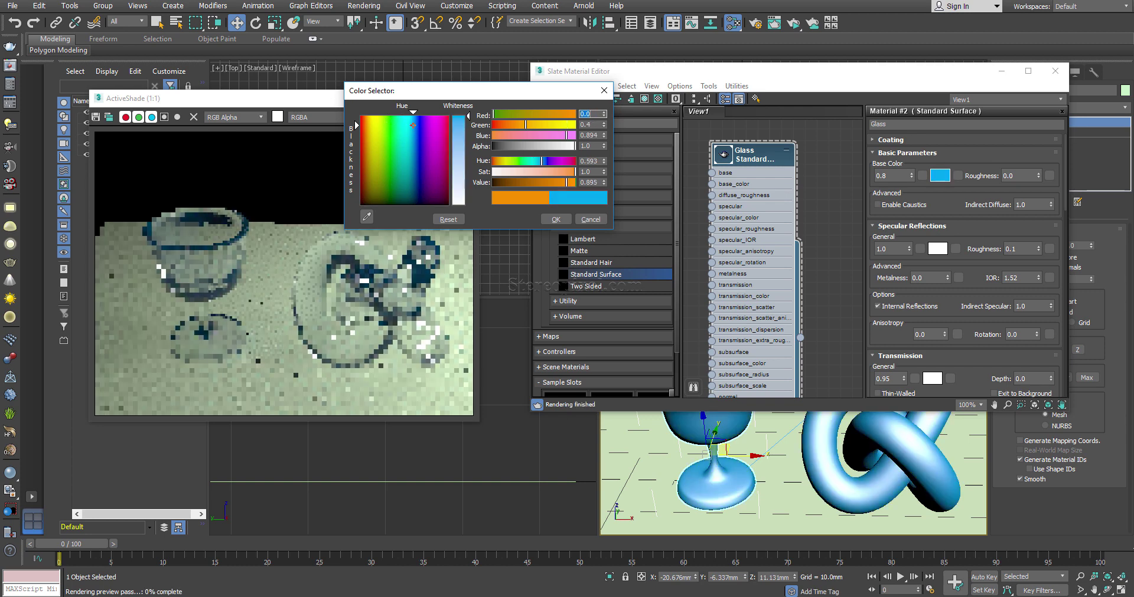
{"action": "left_click", "coordinate": [555, 220]}
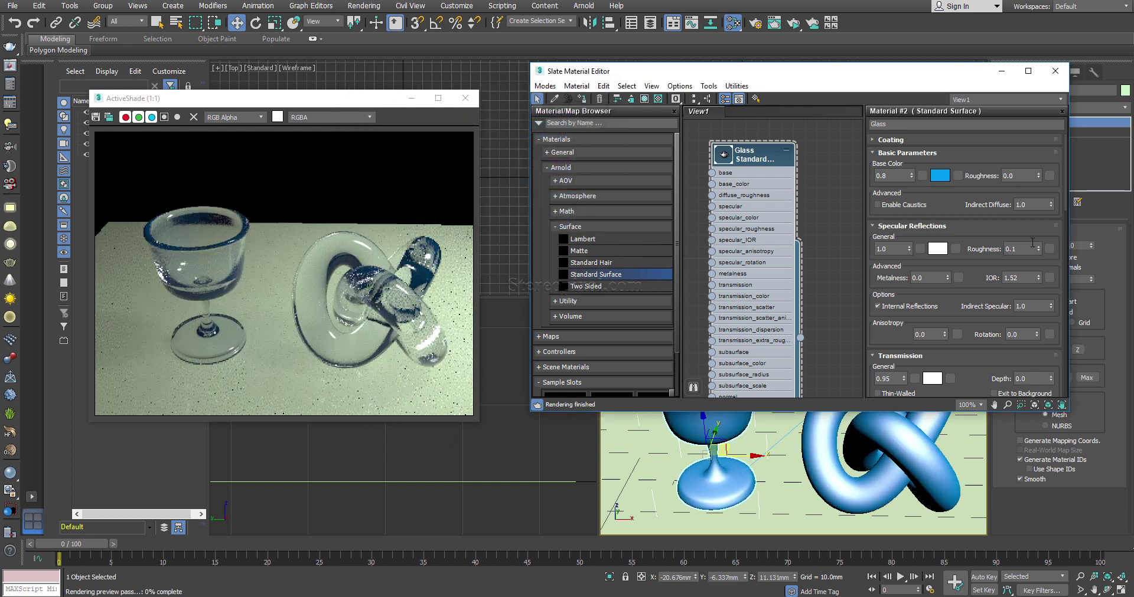
- Reset the Glass base colour to white
{"action": "scroll", "coordinate": [965, 308], "scroll_direction": "down", "scroll_amount": 3}
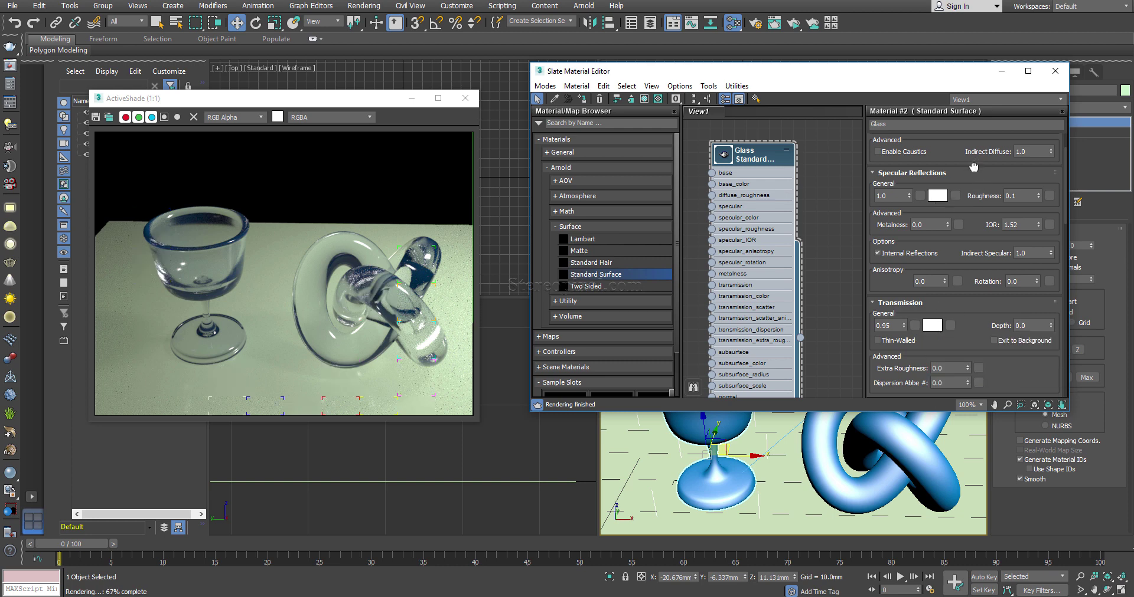
{"action": "scroll", "coordinate": [955, 208], "scroll_direction": "up", "scroll_amount": 2}
{"action": "left_click", "coordinate": [940, 175]}
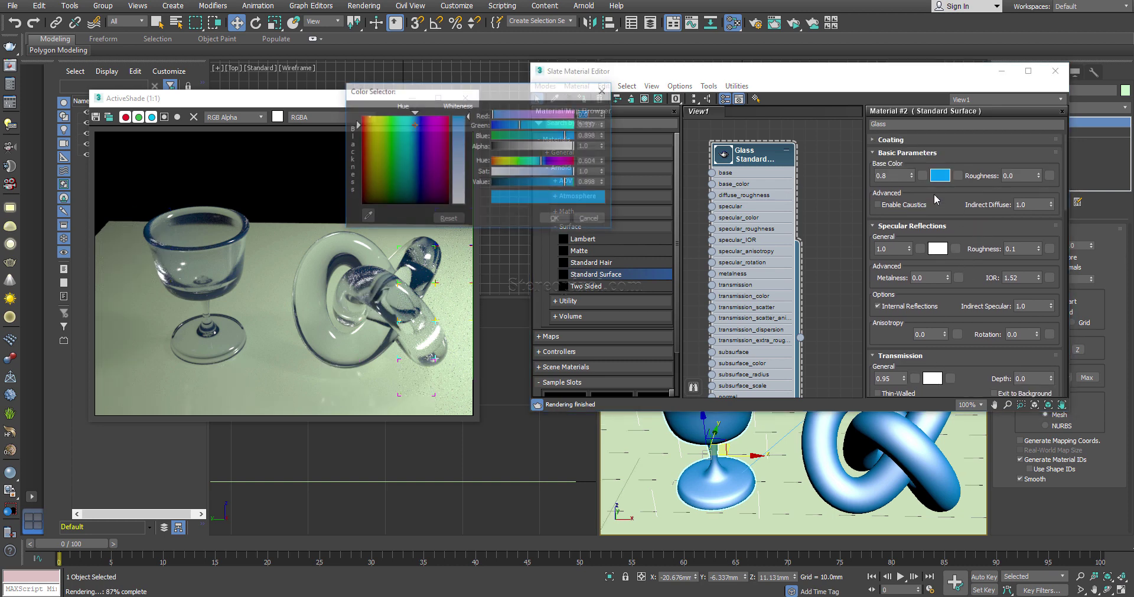
{"action": "left_click_drag", "start_coordinate": [457, 132], "coordinate": [458, 202]}
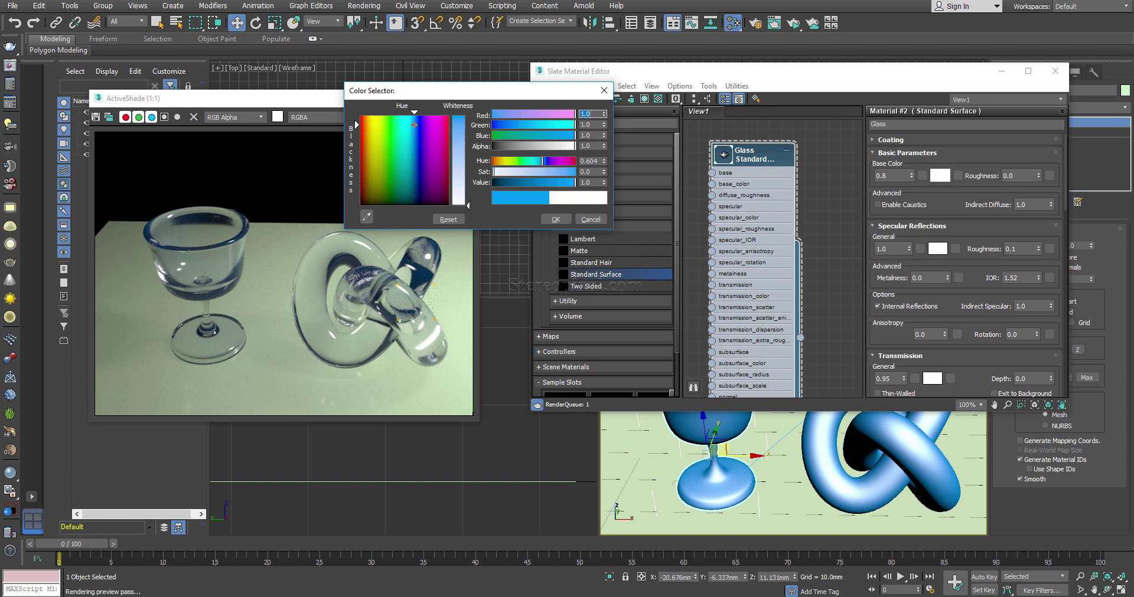
{"action": "left_click", "coordinate": [556, 219]}
- Give the transmission colour a saturated blue tint
{"action": "scroll", "coordinate": [972, 352], "scroll_direction": "down", "scroll_amount": 5}
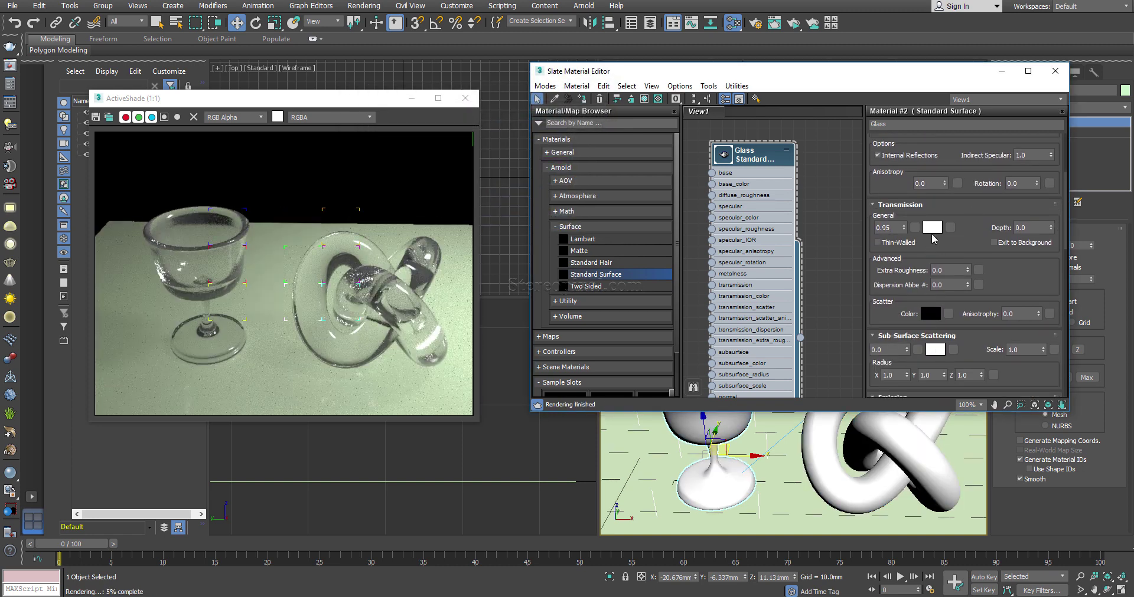
{"action": "left_click", "coordinate": [932, 227]}
{"action": "left_click", "coordinate": [406, 118]}
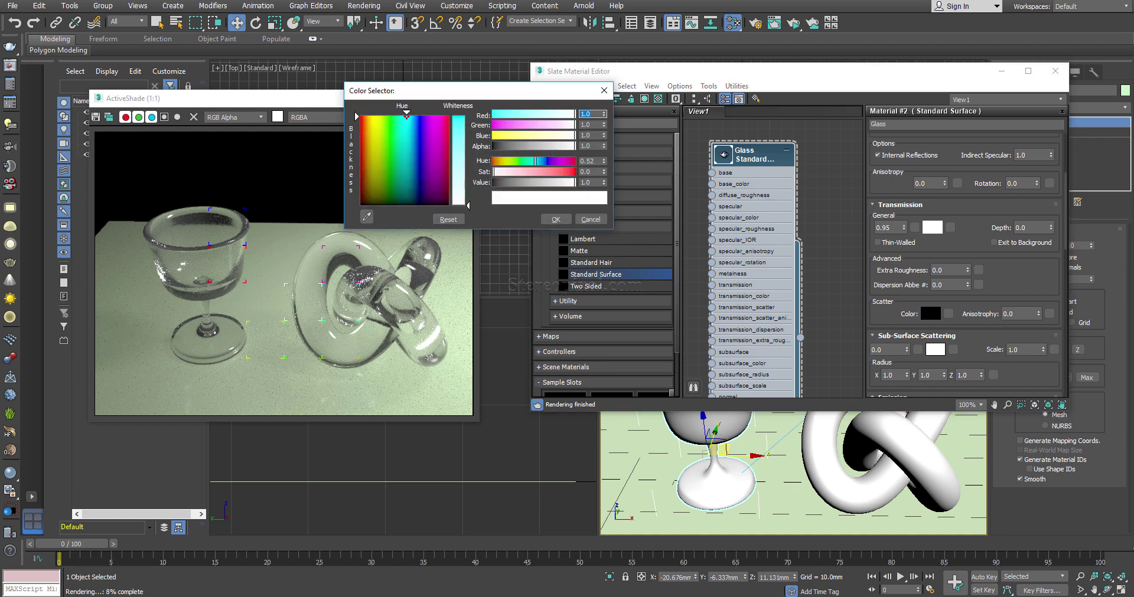
{"action": "left_click", "coordinate": [414, 117]}
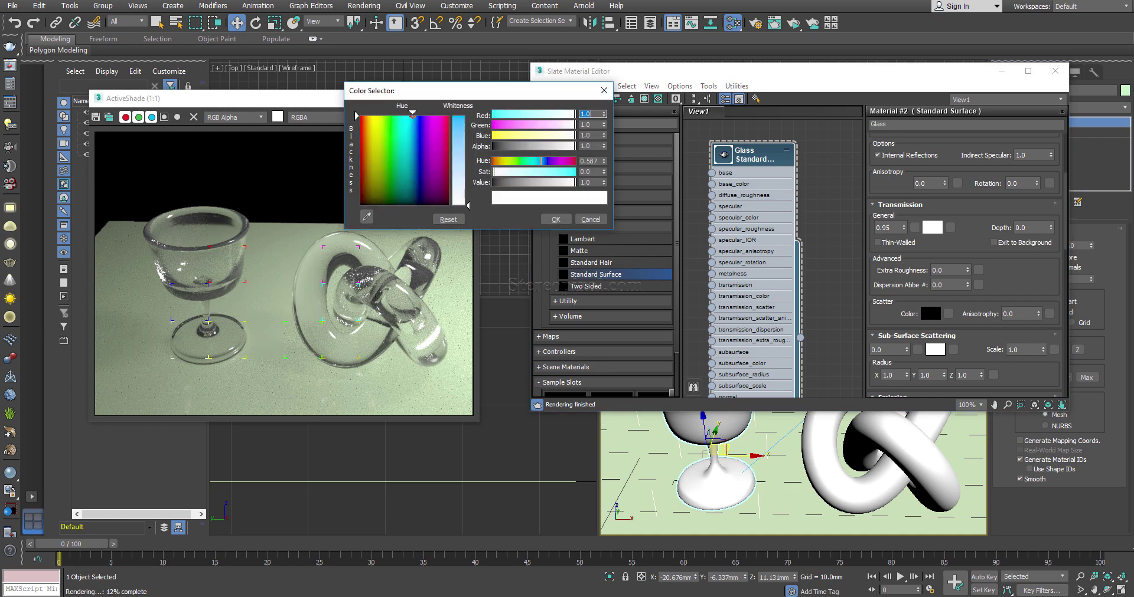
{"action": "left_click_drag", "start_coordinate": [456, 135], "coordinate": [457, 115]}
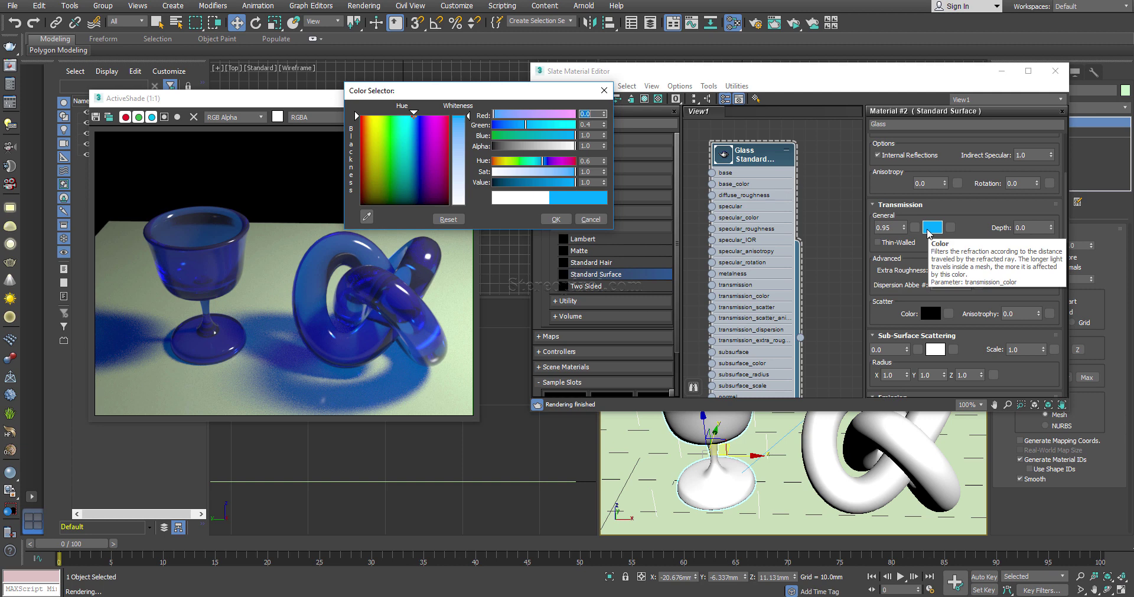
- Reset the transmission colour to white
{"action": "left_click_drag", "start_coordinate": [977, 193], "coordinate": [973, 226]}
{"action": "left_click", "coordinate": [933, 264]}
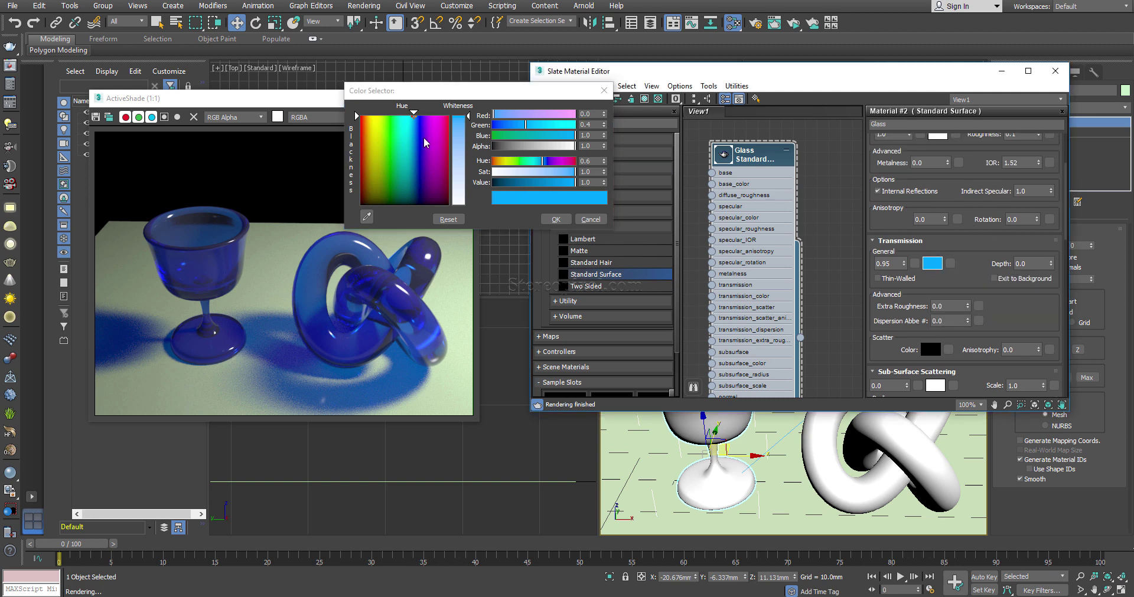
{"action": "left_click_drag", "start_coordinate": [460, 142], "coordinate": [461, 204]}
{"action": "left_click", "coordinate": [556, 219]}
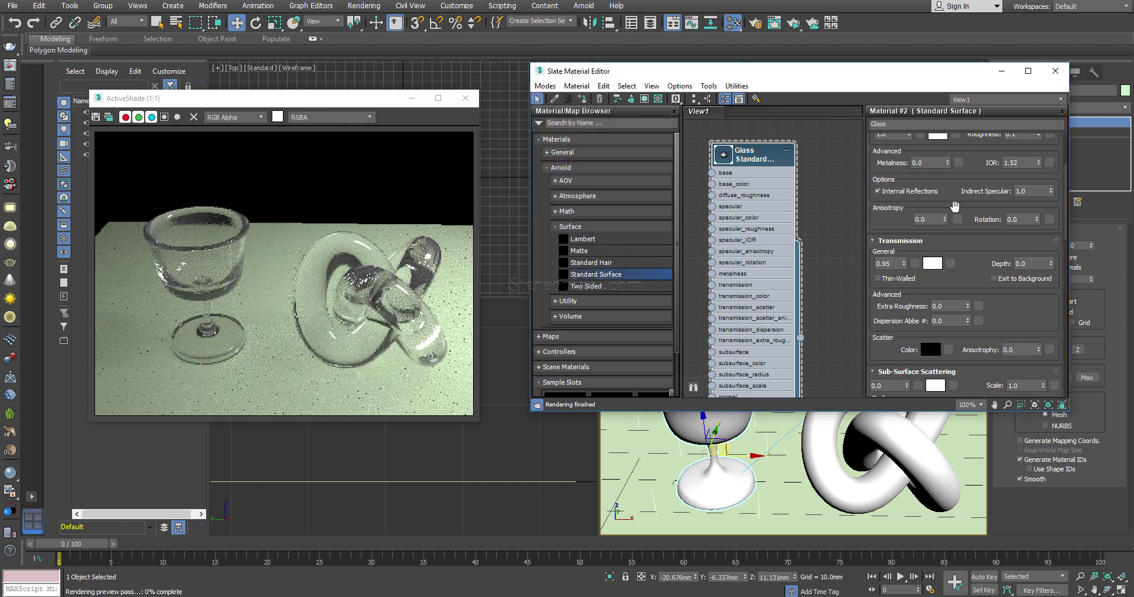
- Set the Glass base colour to a light blue
{"action": "scroll", "coordinate": [962, 183], "scroll_direction": "up", "scroll_amount": 5}
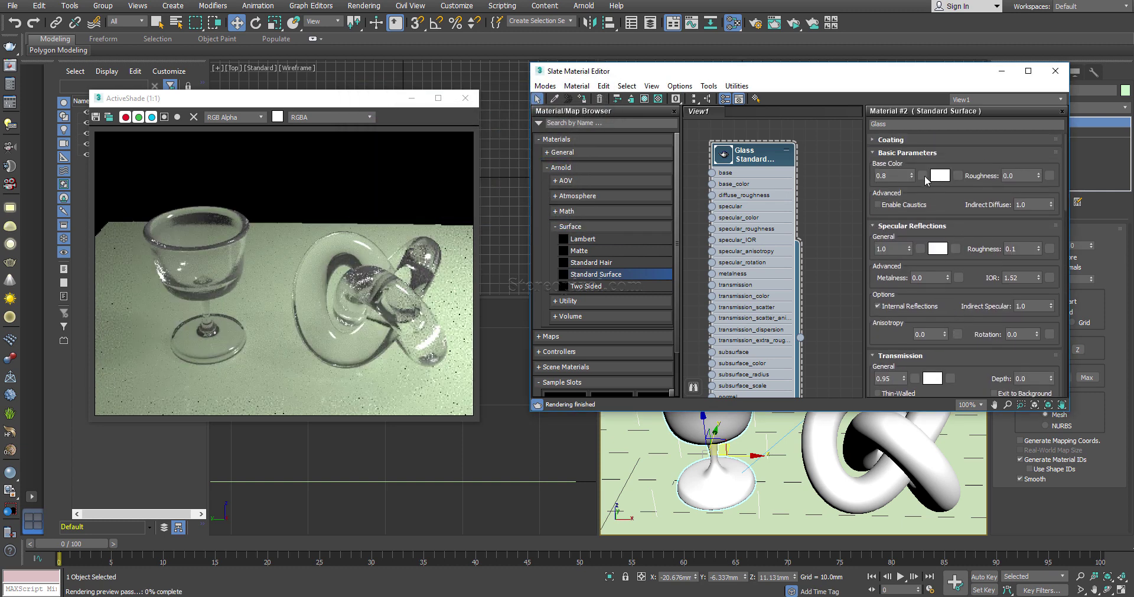
{"action": "left_click", "coordinate": [939, 175]}
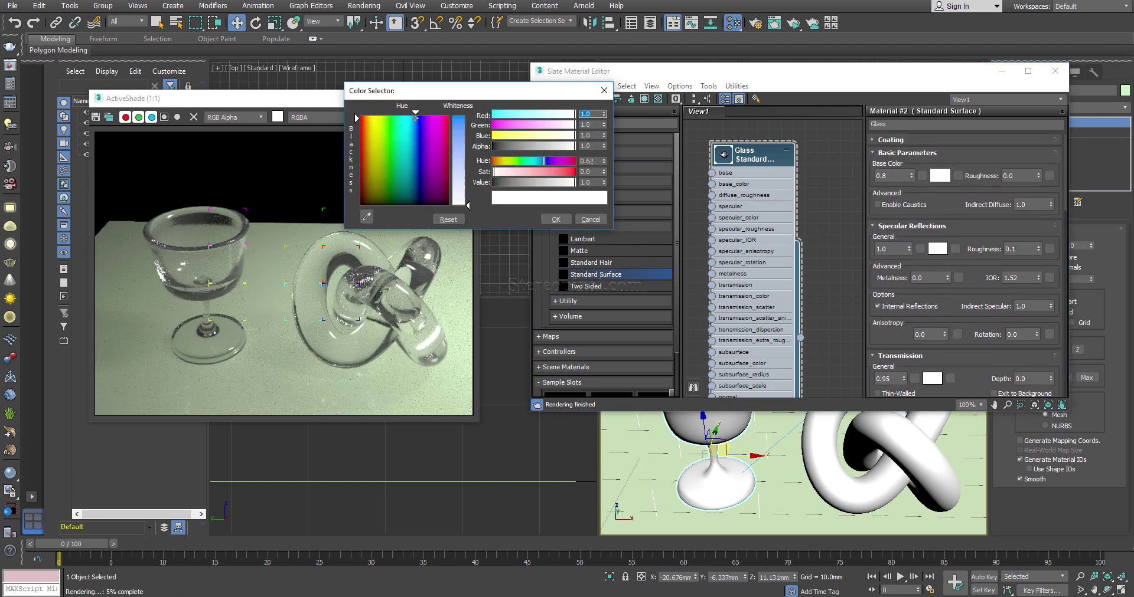
{"action": "left_click_drag", "start_coordinate": [415, 118], "coordinate": [414, 116]}
{"action": "left_click_drag", "start_coordinate": [459, 204], "coordinate": [460, 125]}
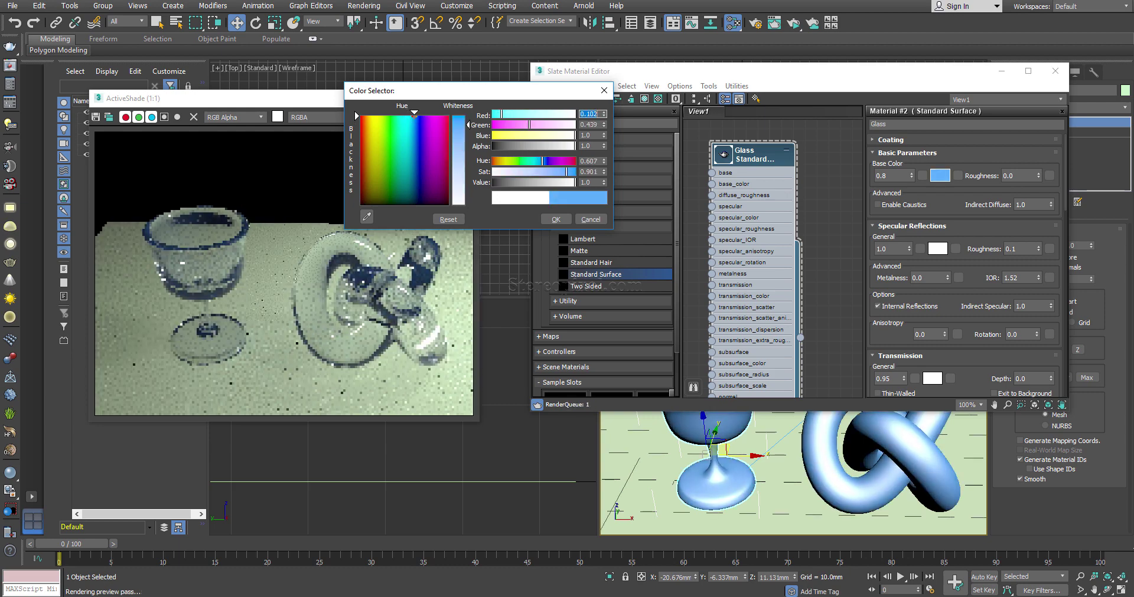
{"action": "left_click", "coordinate": [556, 219]}
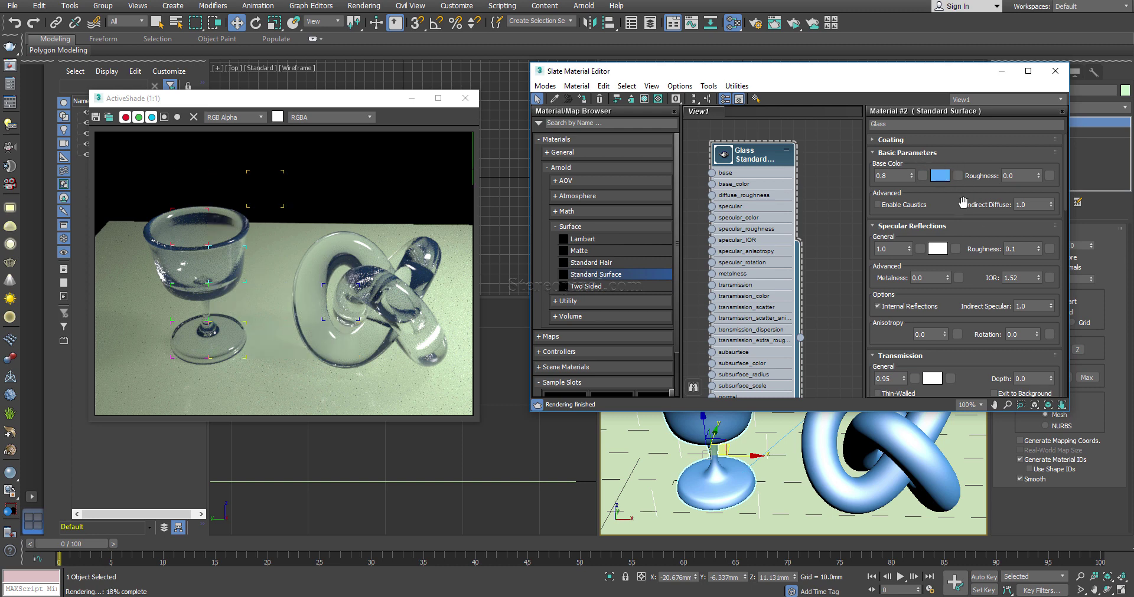
{"action": "left_click_drag", "start_coordinate": [949, 210], "coordinate": [952, 175]}
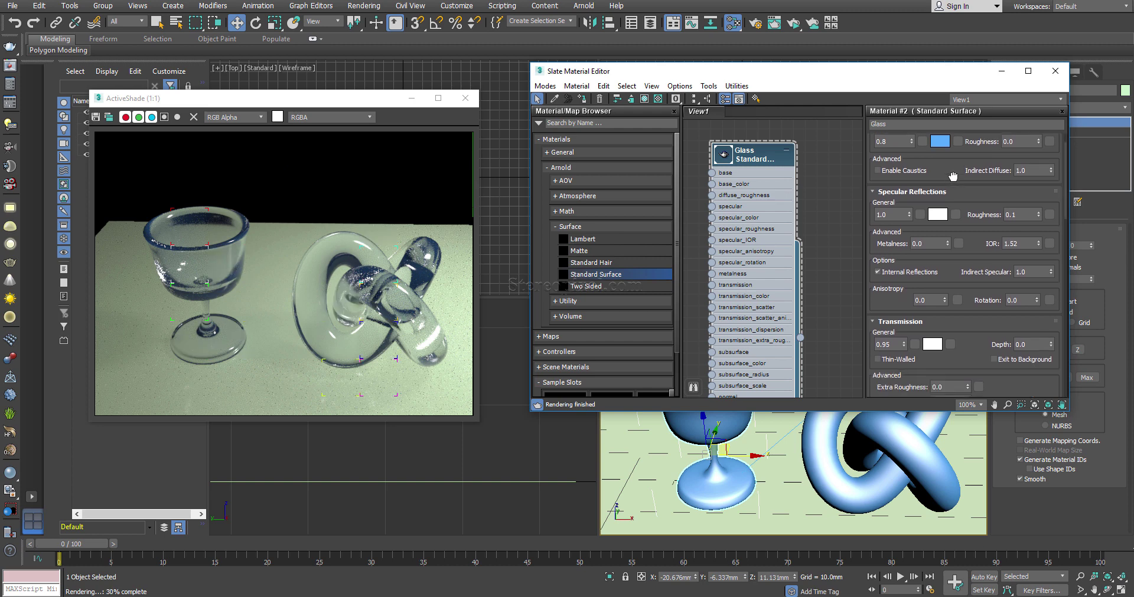
{"action": "left_click_drag", "start_coordinate": [968, 293], "coordinate": [972, 284]}
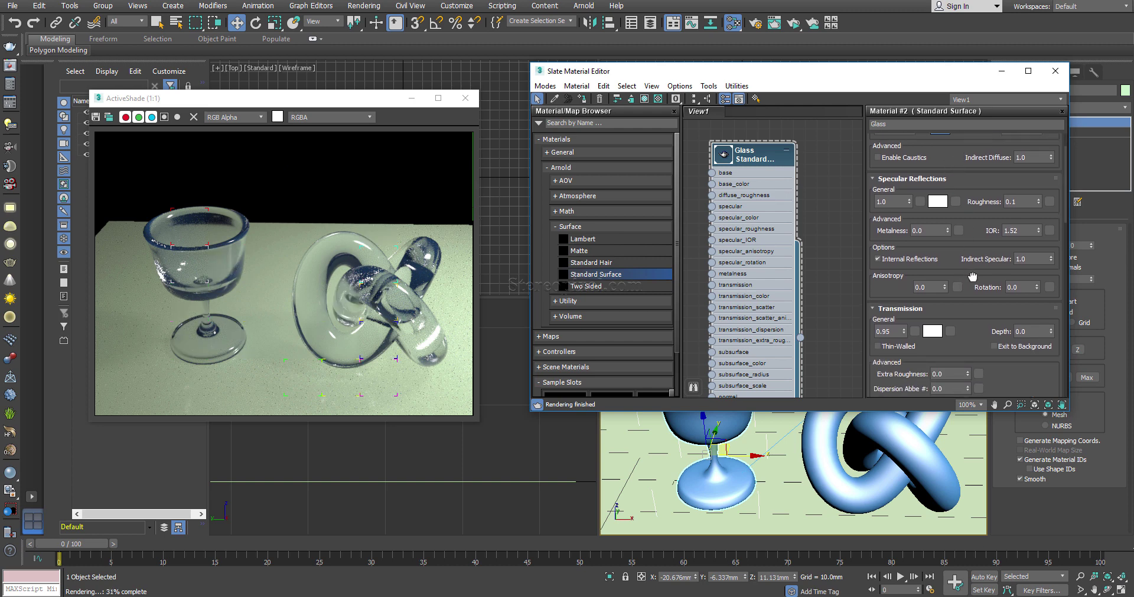
{"action": "scroll", "coordinate": [972, 284], "scroll_direction": "up", "scroll_amount": 1}
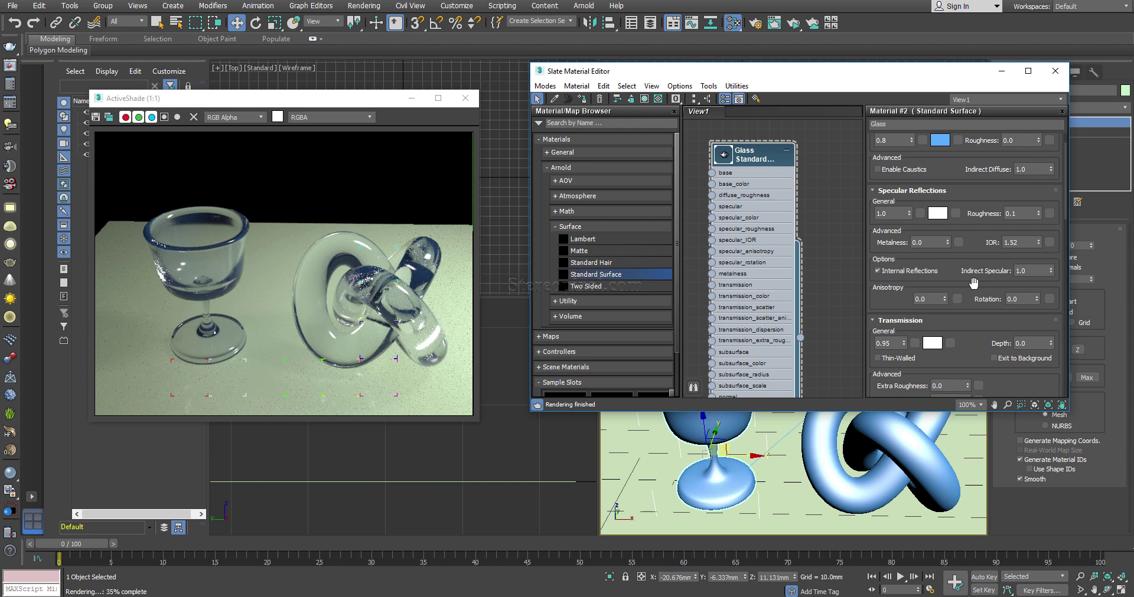